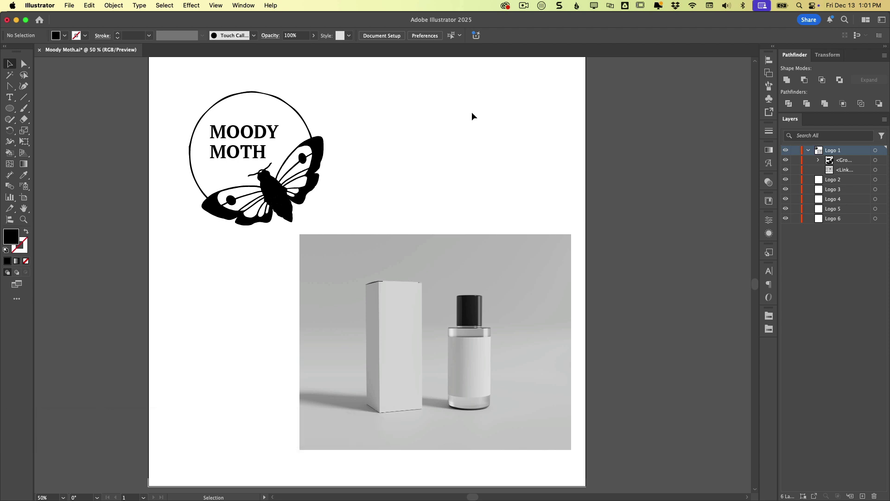
Shift the perfume product photo slightly to the left
{"action": "left_click", "coordinate": [236, 219]}
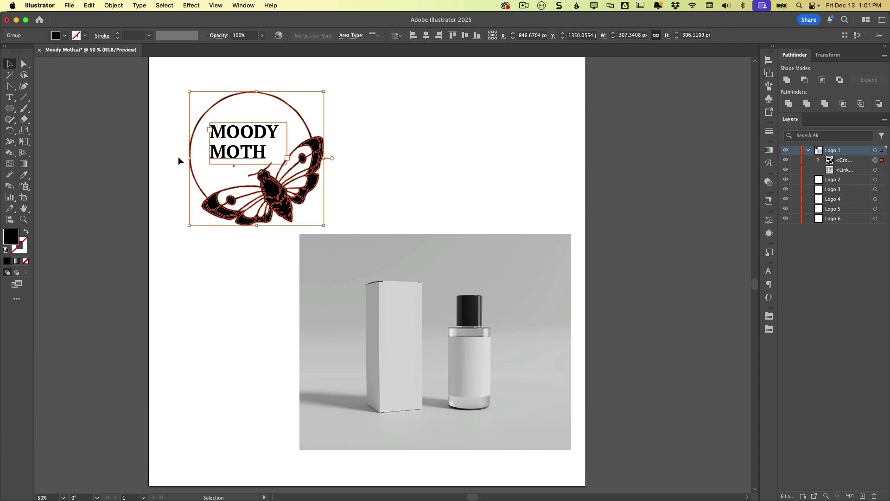
{"action": "left_click", "coordinate": [374, 160]}
{"action": "double_click", "coordinate": [441, 307]}
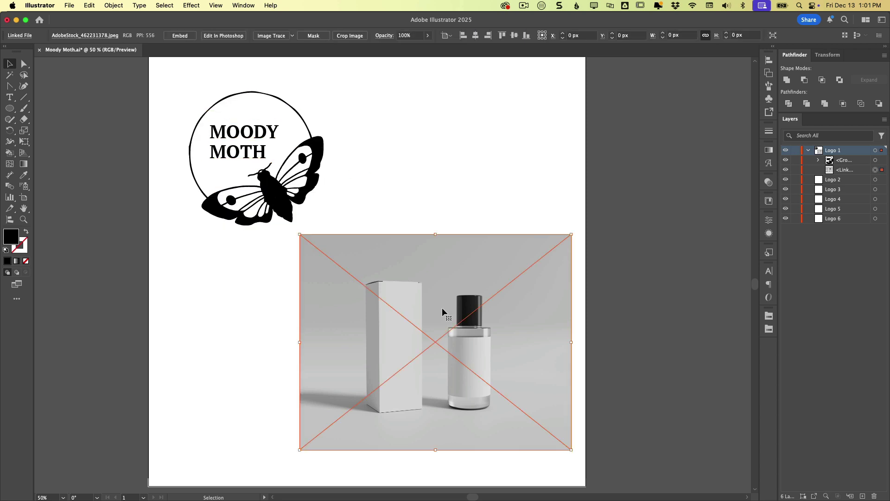
{"action": "key", "text": "Escape"}
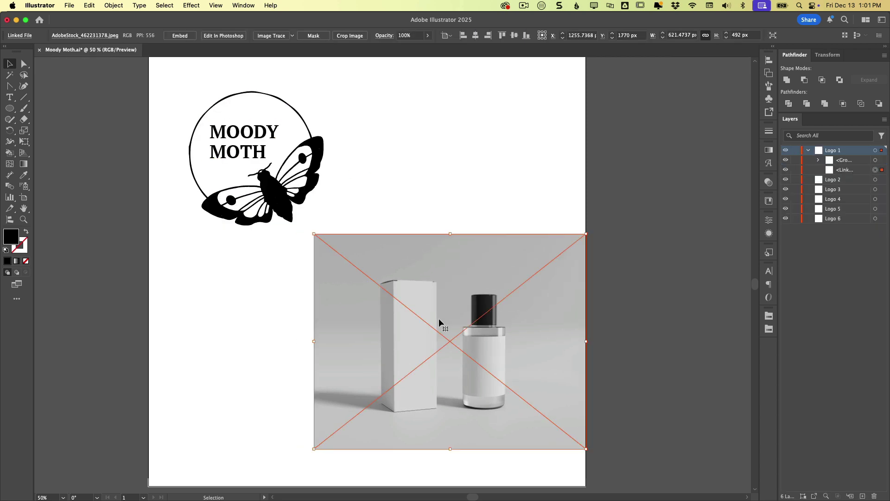
{"action": "left_click_drag", "start_coordinate": [438, 318], "coordinate": [413, 327]}
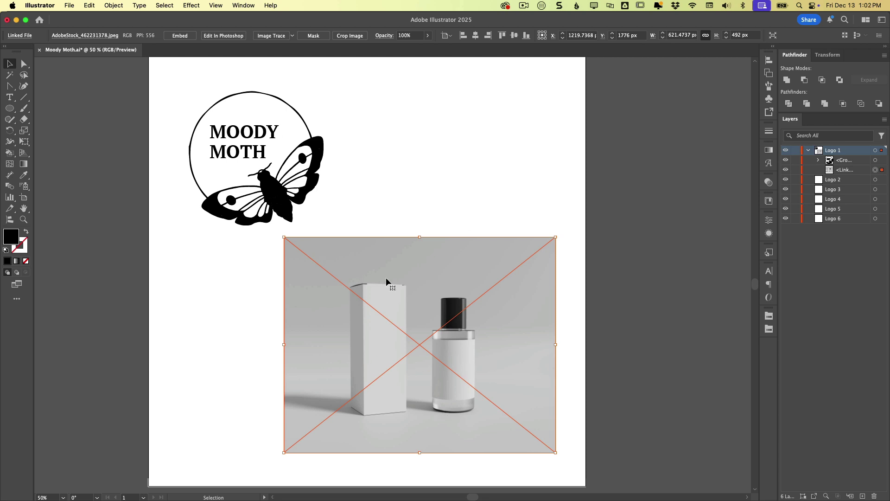
Select the Moody Moth logo together with the product photo
{"action": "left_click", "coordinate": [471, 191]}
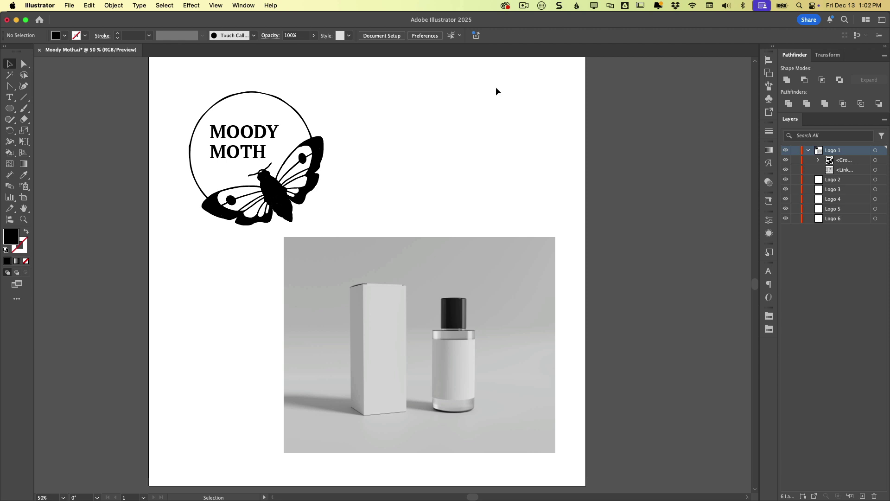
{"action": "left_click", "coordinate": [269, 187]}
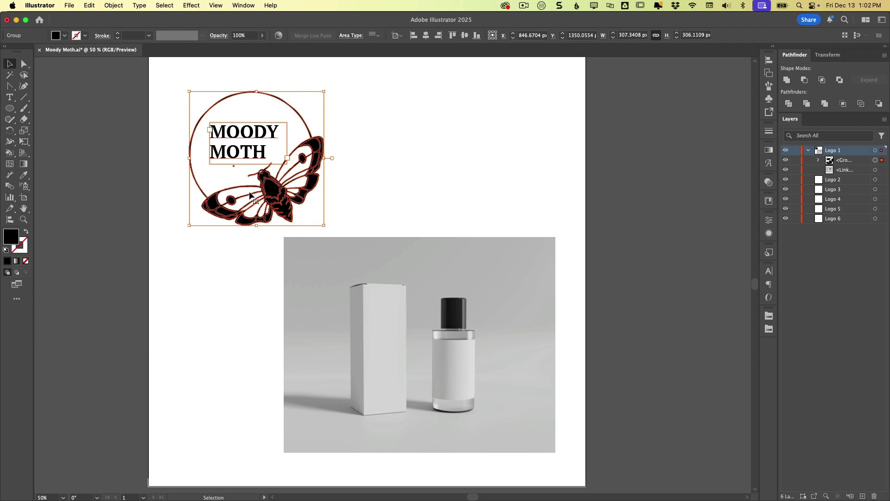
{"action": "left_click", "coordinate": [438, 314], "text": "shift"}
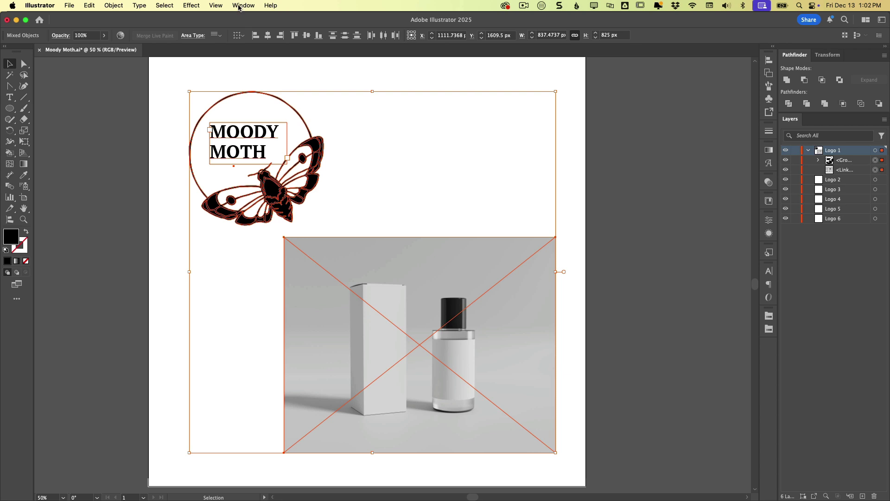
Open the Mockup panel from the Window menu to show its Packaging templates
{"action": "left_click", "coordinate": [240, 5]}
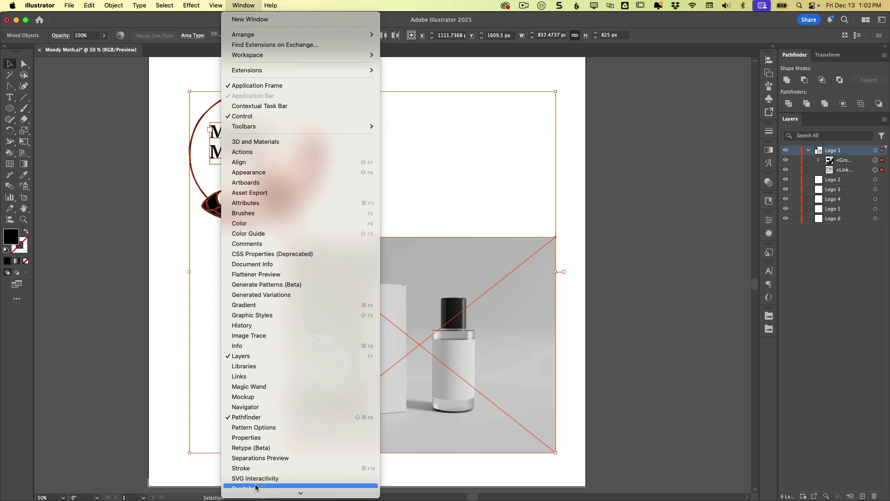
{"action": "left_click", "coordinate": [245, 341]}
{"action": "mouse_move", "coordinate": [604, 103]}
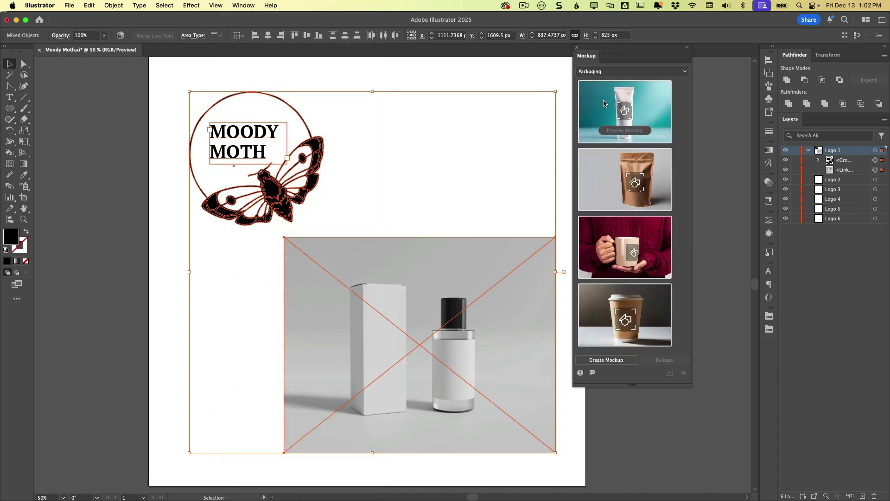
{"action": "mouse_move", "coordinate": [620, 259]}
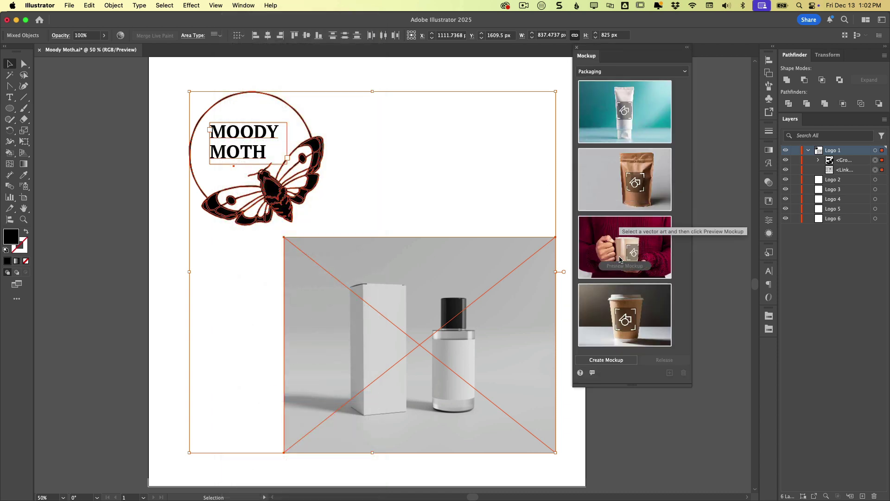
{"action": "mouse_move", "coordinate": [641, 204]}
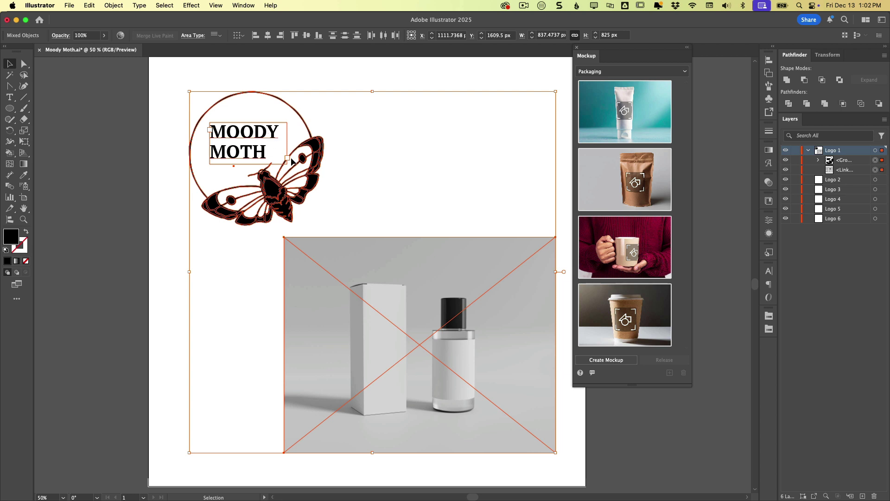
Create a mockup, drag the logo onto the perfume bottle and shrink it to fit the label
{"action": "left_click", "coordinate": [607, 360]}
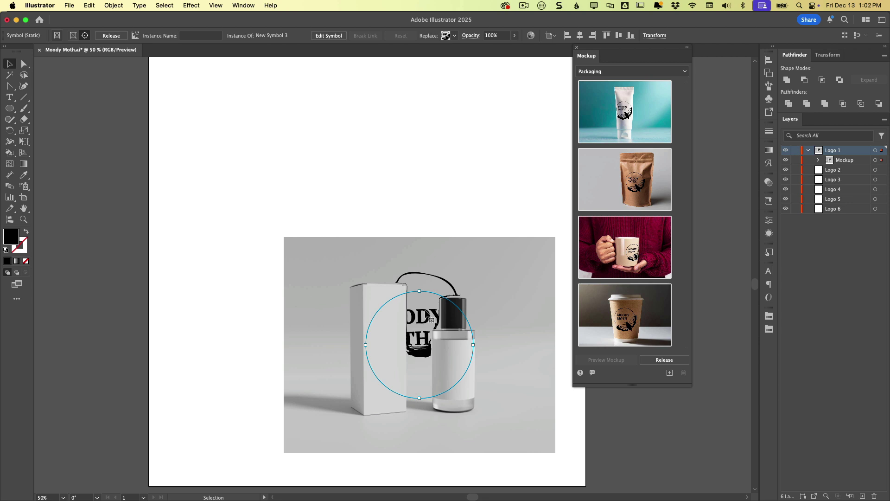
{"action": "left_click_drag", "start_coordinate": [426, 316], "coordinate": [347, 316]}
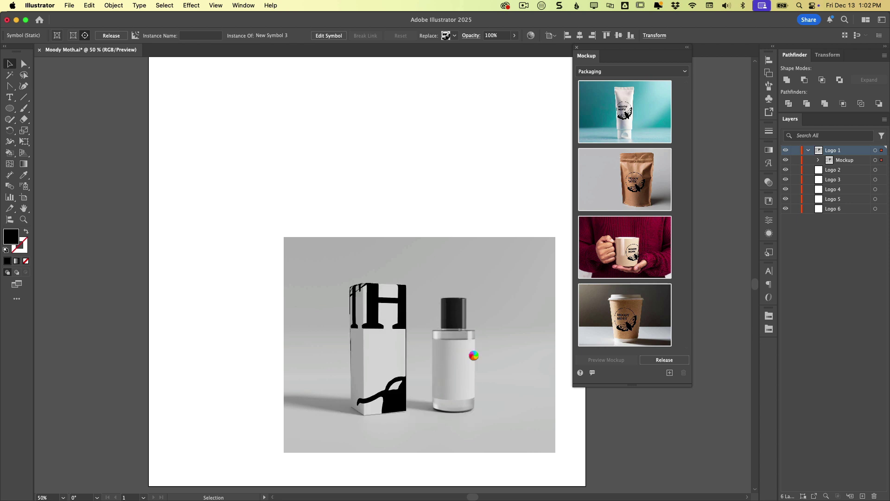
{"action": "left_click_drag", "start_coordinate": [457, 358], "coordinate": [465, 376]}
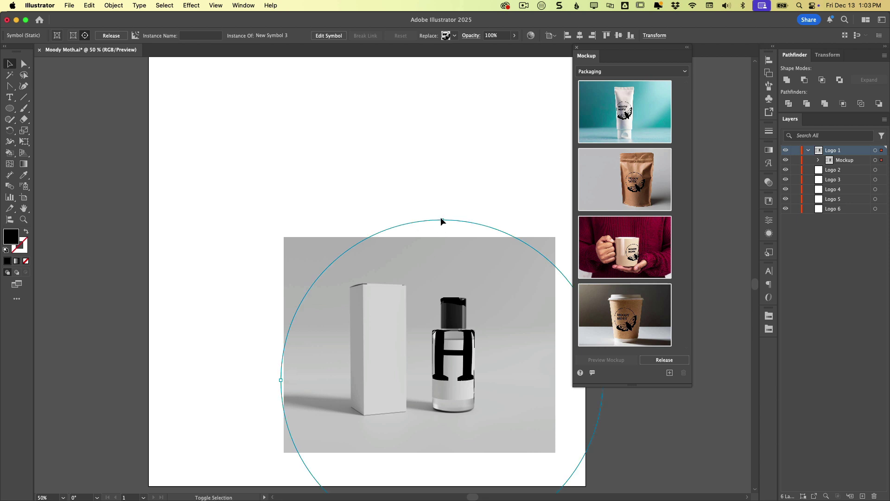
{"action": "left_click_drag", "start_coordinate": [441, 245], "coordinate": [444, 370]}
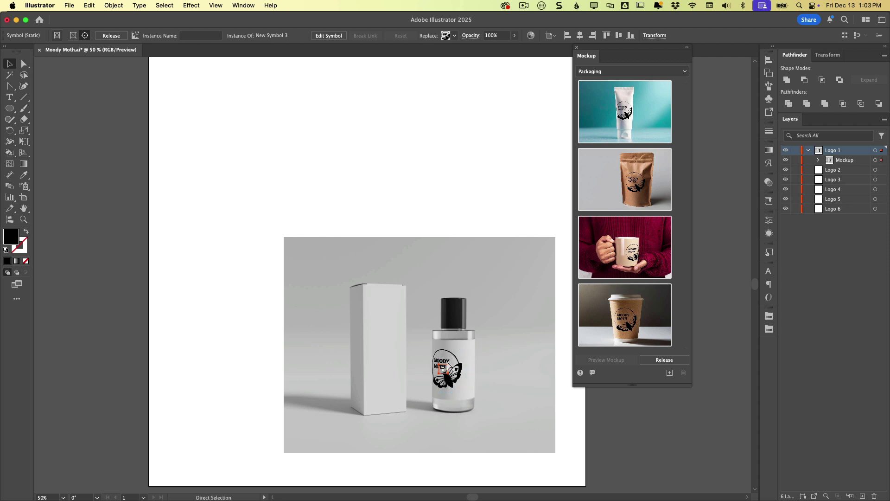
Zoom in on the bottle and nudge the logo into place on its label
{"action": "key", "text": "super+1"}
{"action": "key", "text": "super+equal"}
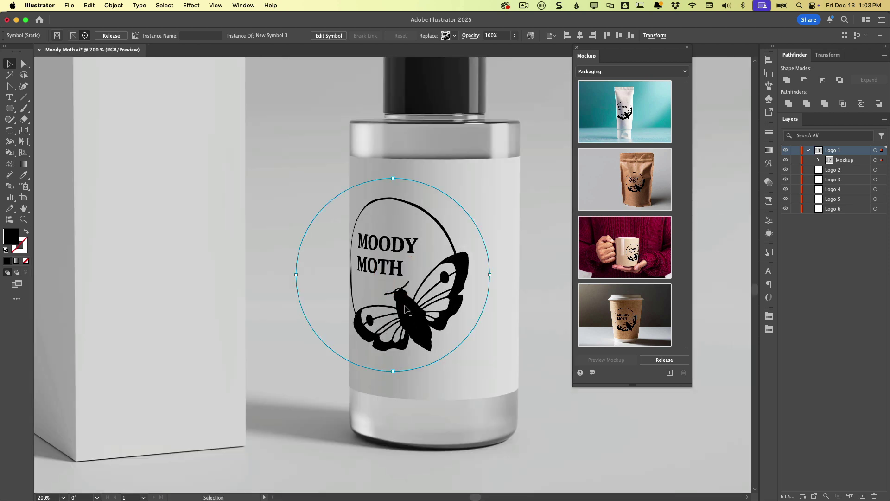
{"action": "mouse_move", "coordinate": [440, 310]}
{"action": "left_mouse_down"}
{"action": "mouse_move", "coordinate": [524, 295]}
{"action": "mouse_move", "coordinate": [478, 310]}
{"action": "mouse_move", "coordinate": [361, 311]}
{"action": "mouse_move", "coordinate": [491, 306]}
{"action": "mouse_move", "coordinate": [448, 308]}
{"action": "left_mouse_up"}
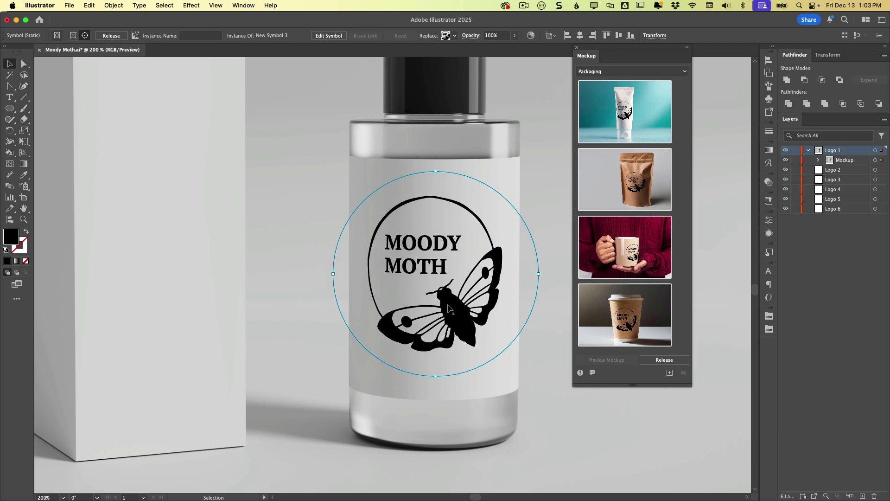
Drag a copy of the Moody Moth logo onto the white box
{"action": "scroll", "coordinate": [448, 308], "scroll_direction": "left", "scroll_amount": 3}
{"action": "scroll", "coordinate": [449, 308], "scroll_direction": "up", "scroll_amount": 2}
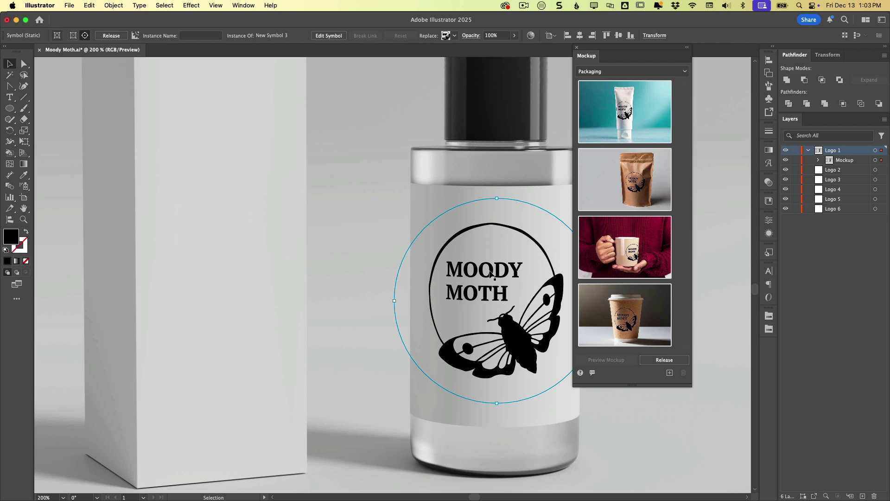
{"action": "left_click_drag", "start_coordinate": [491, 273], "coordinate": [226, 140]}
{"action": "scroll", "coordinate": [215, 183], "scroll_direction": "up", "scroll_amount": 2}
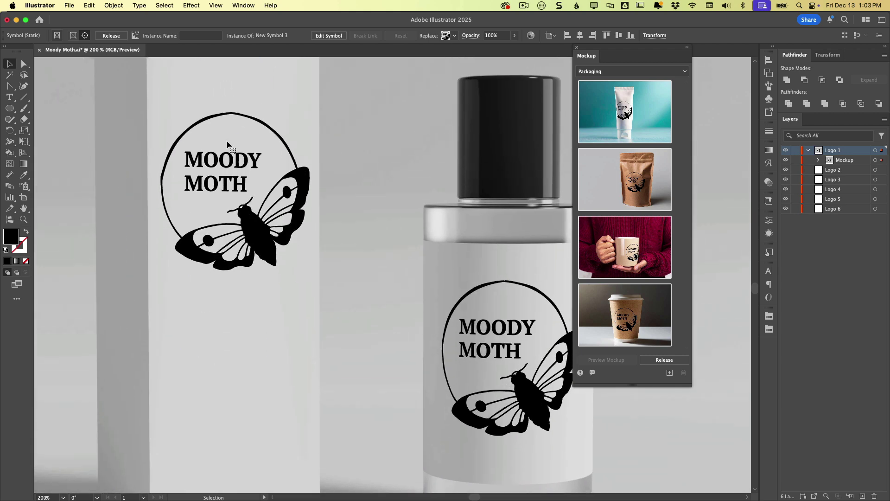
Move the box logo, rotate it counter-clockwise, and raise it slightly left across the box edge
{"action": "key", "text": "super+minus"}
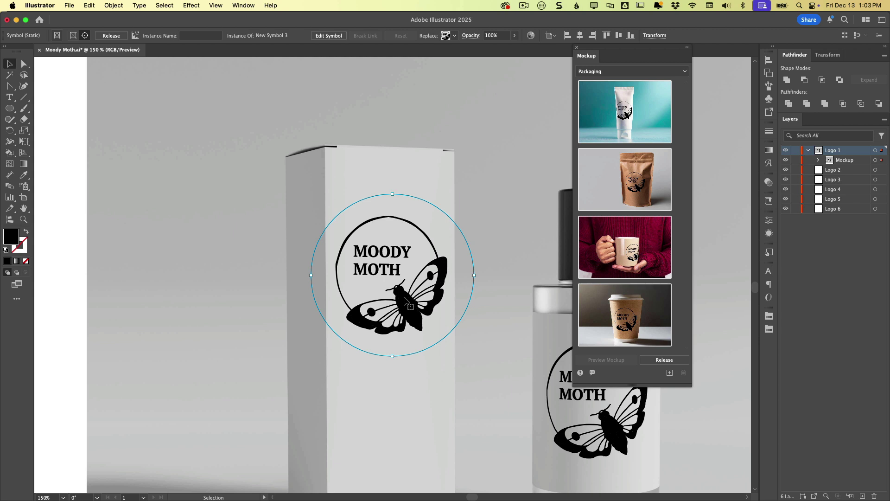
{"action": "left_click_drag", "start_coordinate": [364, 304], "coordinate": [411, 331]}
{"action": "left_click_drag", "start_coordinate": [526, 268], "coordinate": [518, 226]}
{"action": "left_click_drag", "start_coordinate": [410, 290], "coordinate": [404, 274]}
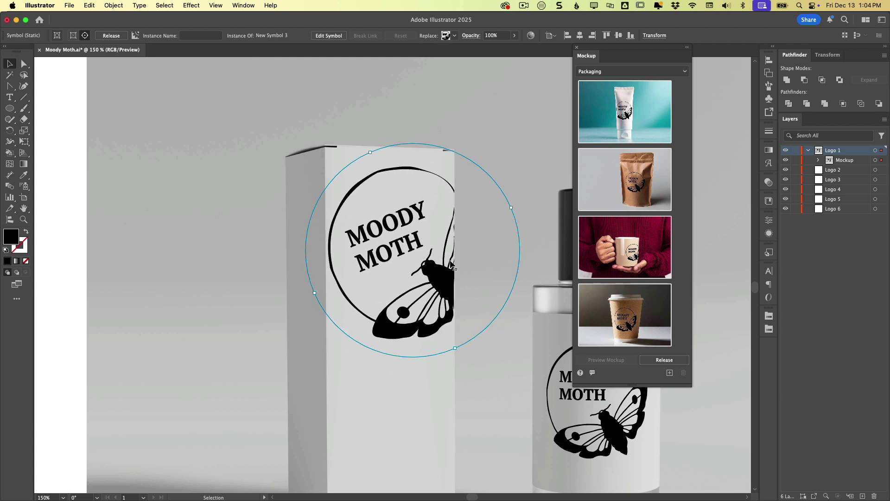
Zoom out to show the whole box-and-bottle mockup and select it
{"action": "left_click", "coordinate": [419, 439]}
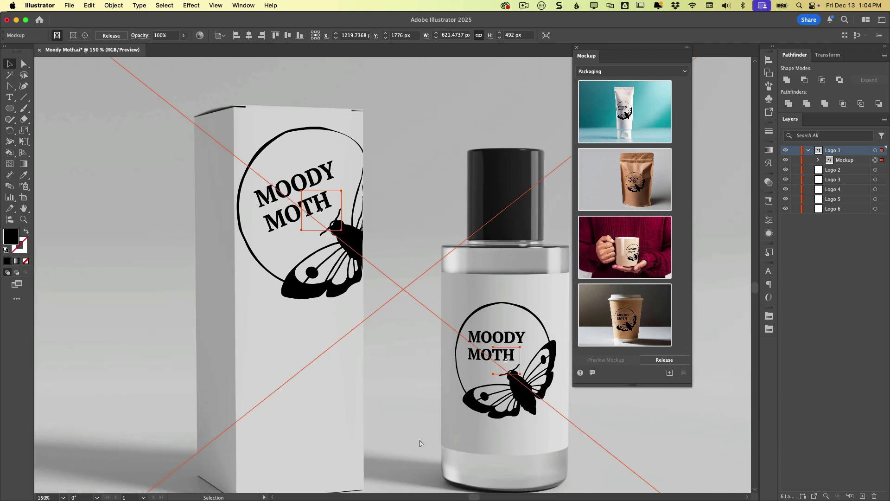
{"action": "key", "text": "super+minus"}
{"action": "left_click", "coordinate": [60, 399]}
{"action": "left_click", "coordinate": [348, 377]}
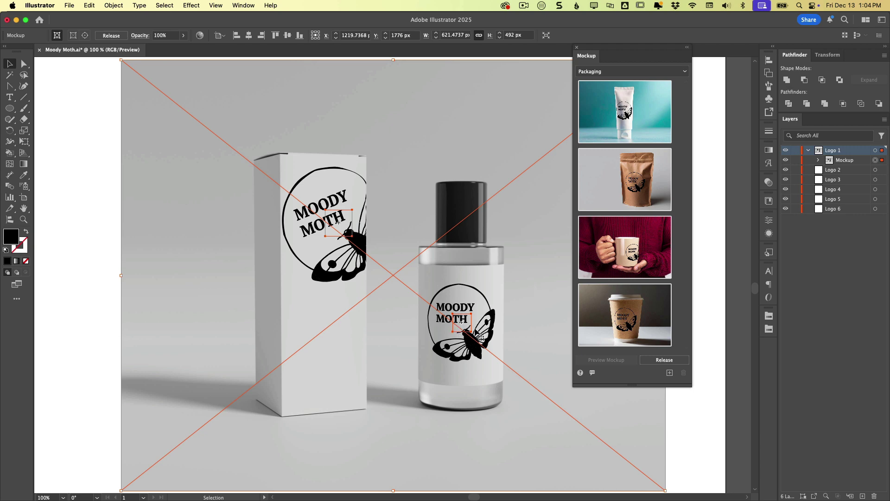
{"action": "left_click", "coordinate": [107, 289]}
{"action": "left_click", "coordinate": [357, 201]}
Nudge the box logo slightly down and left in isolation, then reselect the whole mockup
{"action": "double_click", "coordinate": [488, 330]}
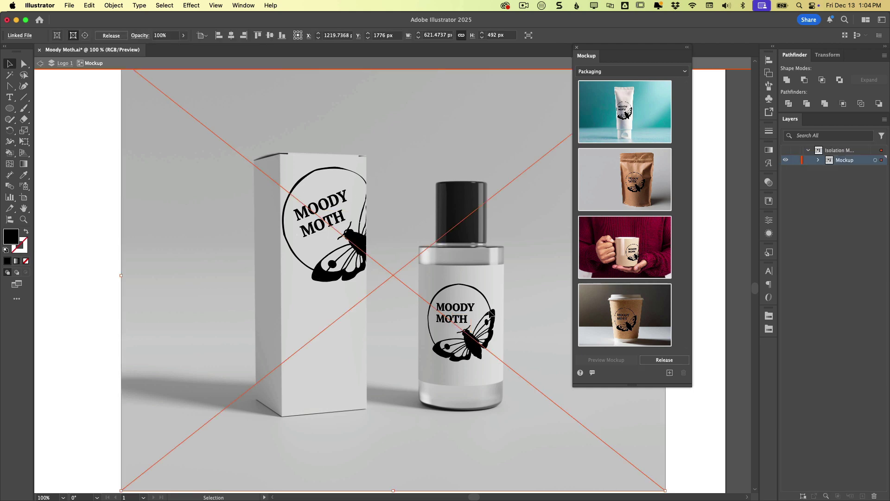
{"action": "mouse_move", "coordinate": [350, 226]}
{"action": "left_mouse_down"}
{"action": "mouse_move", "coordinate": [347, 234]}
{"action": "mouse_move", "coordinate": [355, 233]}
{"action": "left_mouse_up"}
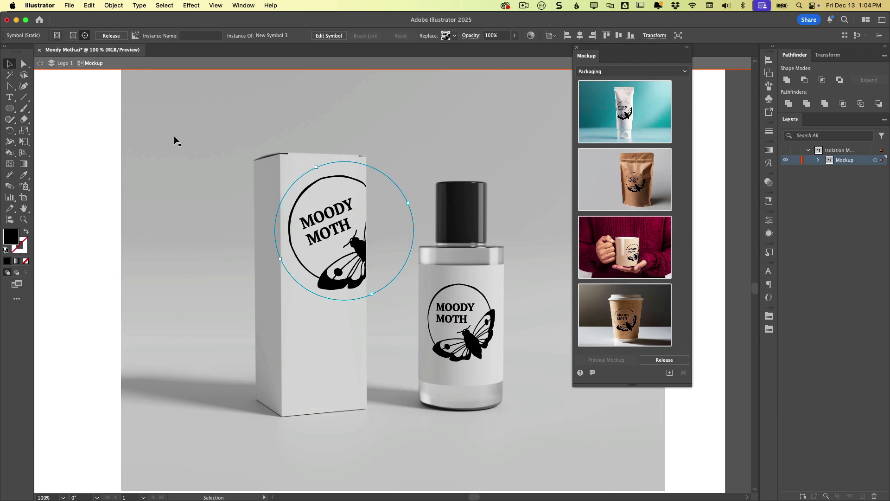
{"action": "left_click", "coordinate": [104, 67]}
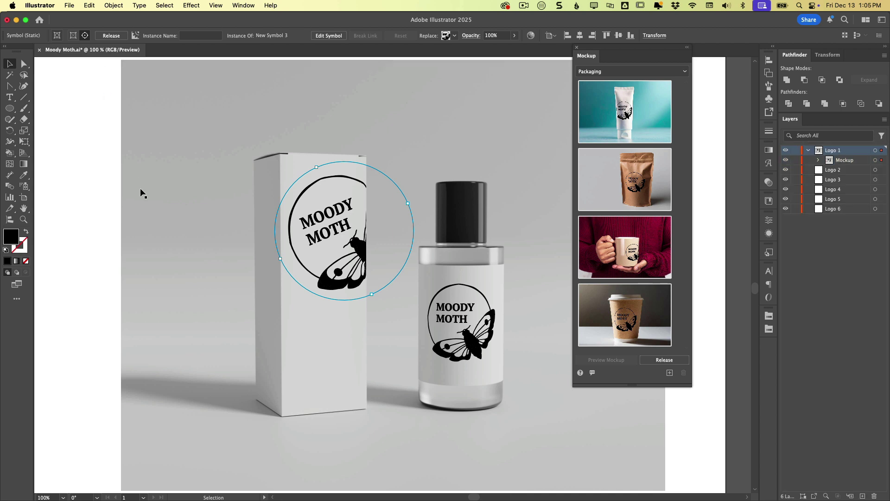
{"action": "left_click", "coordinate": [263, 280]}
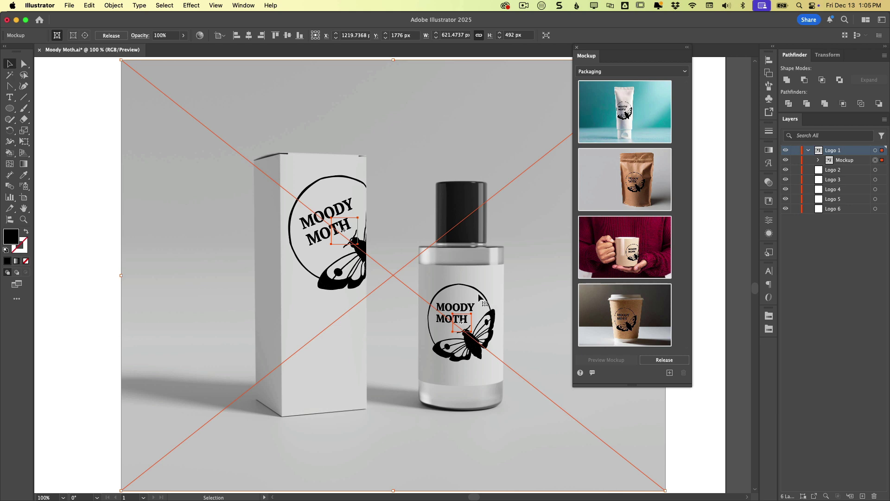
Export the selected mockup as a JPG 100 named Moody-Moth-Mockup and preview it on the Desktop
{"action": "right_click", "coordinate": [479, 301]}
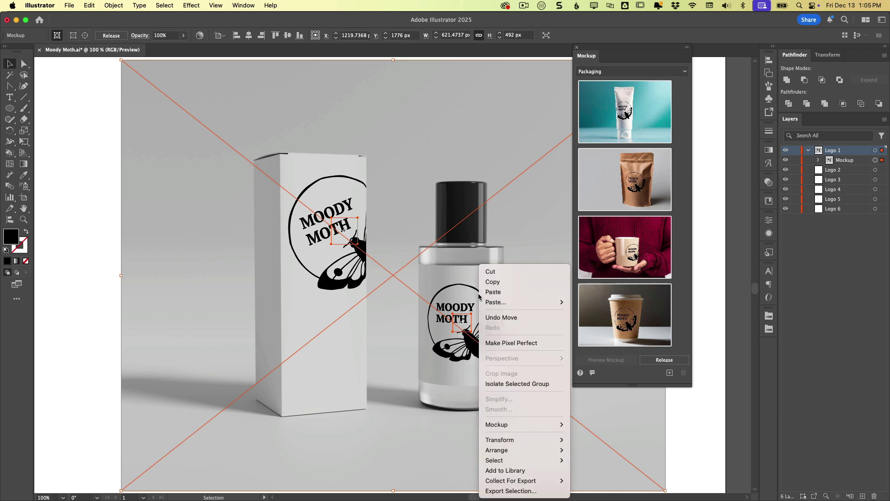
{"action": "left_click", "coordinate": [495, 492]}
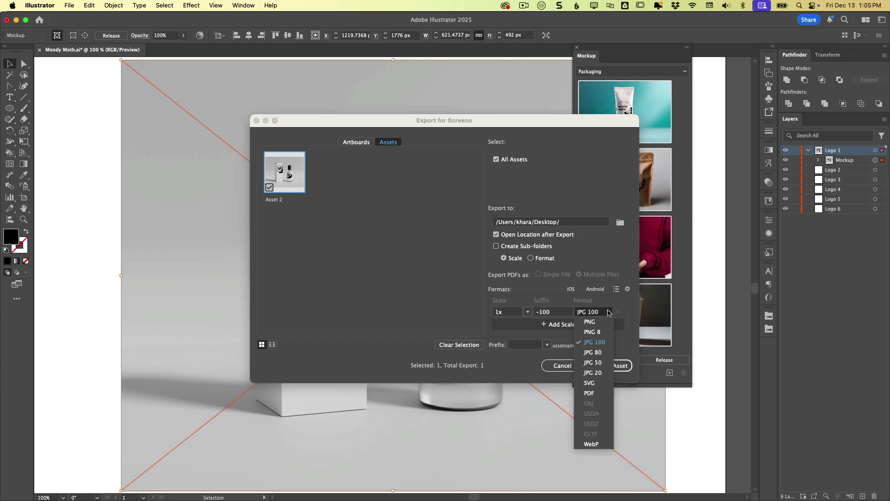
{"action": "left_click", "coordinate": [596, 345]}
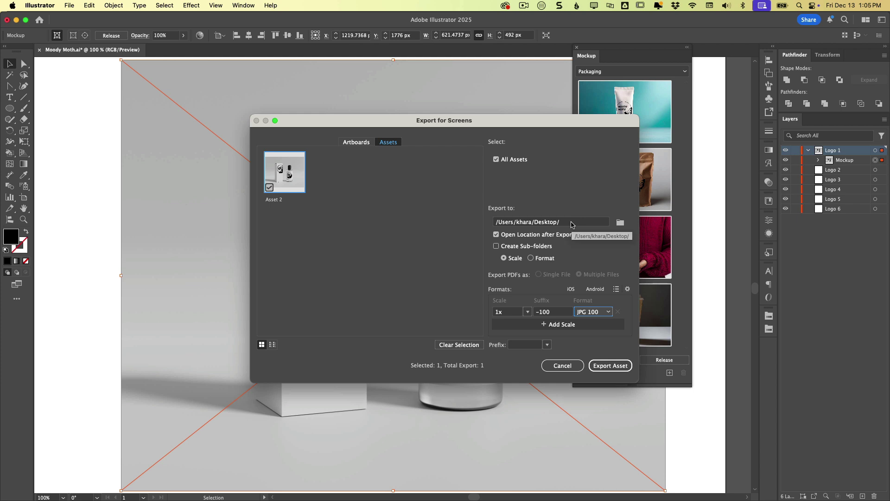
{"action": "double_click", "coordinate": [278, 198]}
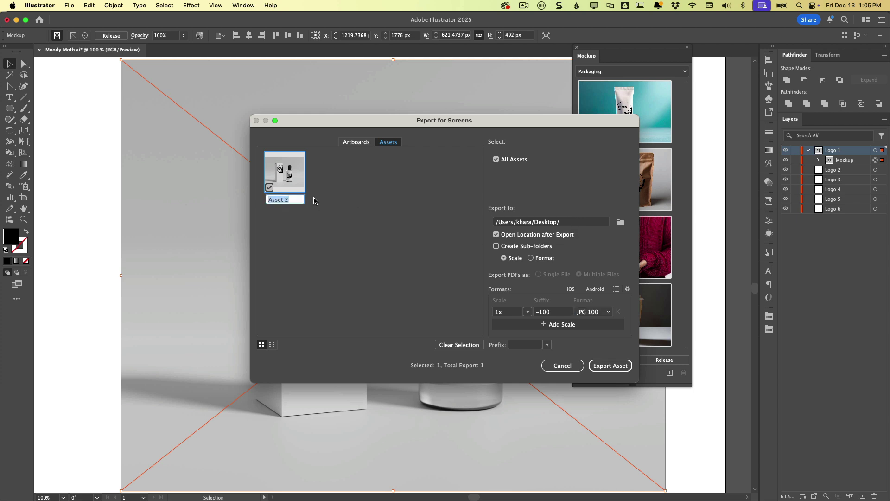
{"action": "type", "text": "Moody"}
{"action": "type", "text": "-Moth-Mockup"}
{"action": "left_click", "coordinate": [610, 366]}
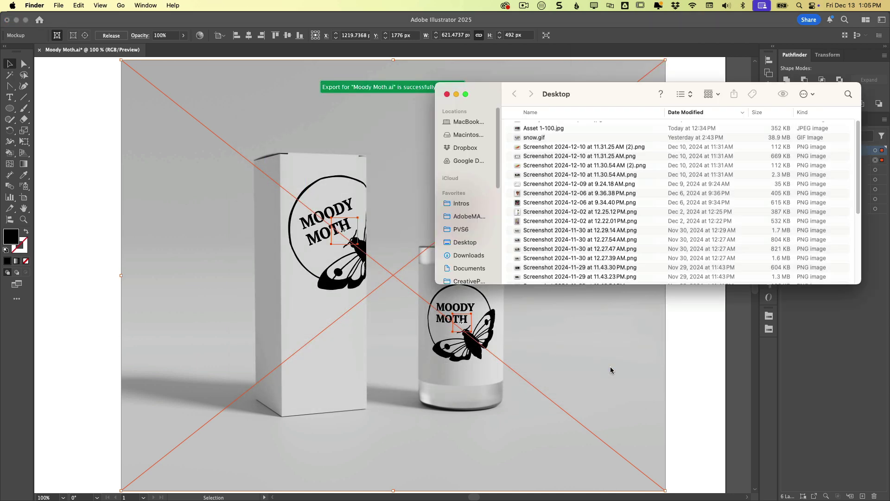
{"action": "left_click", "coordinate": [552, 126]}
{"action": "key", "text": "space"}
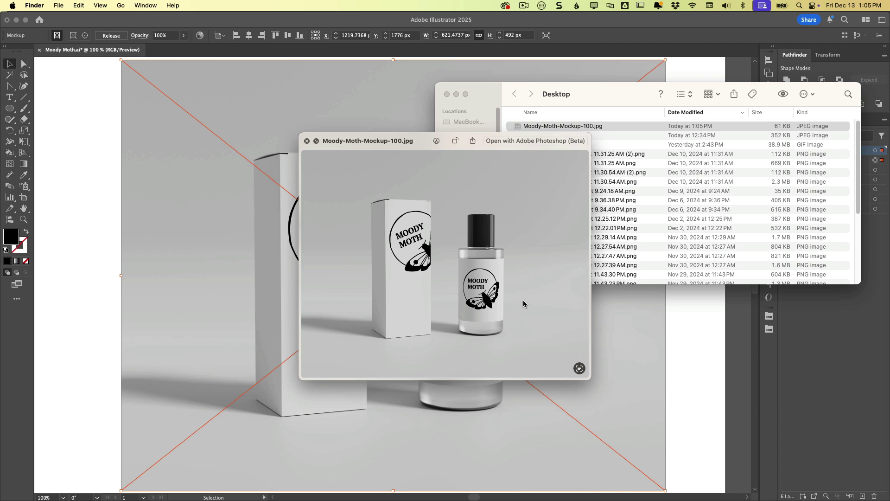
Close the JPG preview, release the logo from the mockup and delete the product photo
{"action": "left_click", "coordinate": [307, 141]}
{"action": "left_click", "coordinate": [447, 94]}
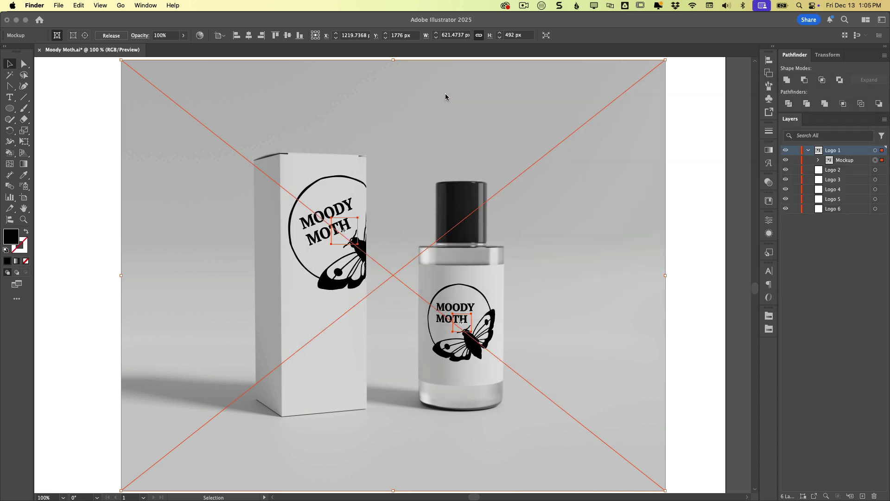
{"action": "left_click", "coordinate": [685, 206]}
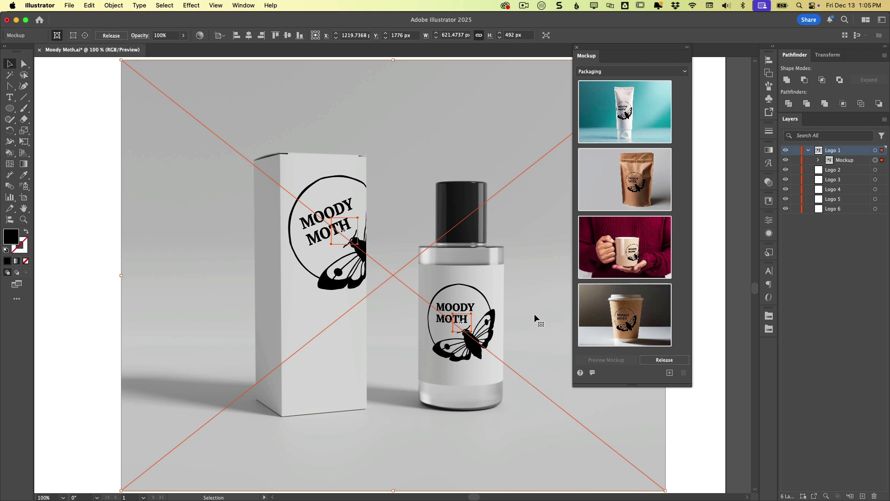
{"action": "left_click", "coordinate": [677, 361]}
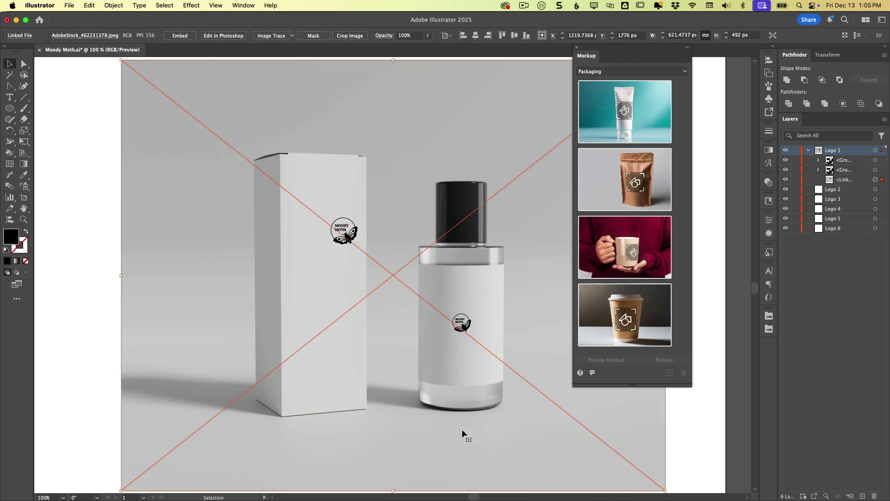
{"action": "key", "text": "Delete"}
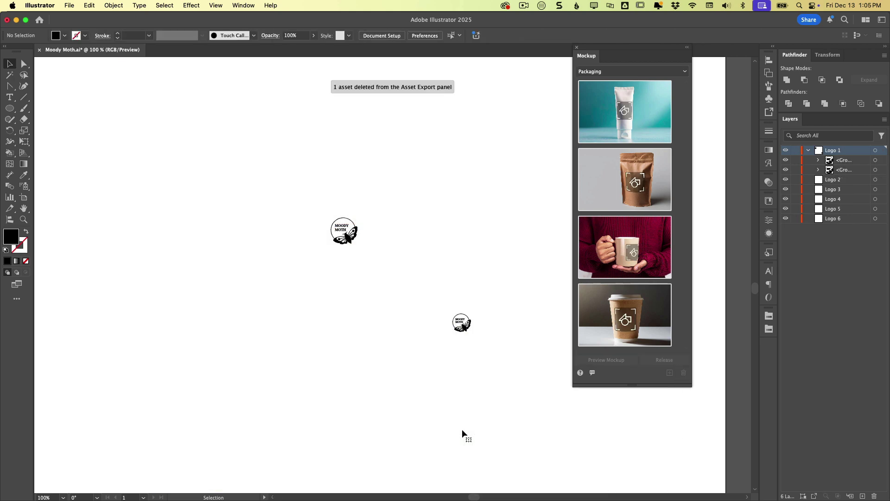
Delete the extra small logo copy and enlarge the remaining Moody Moth logo
{"action": "left_click", "coordinate": [463, 324]}
{"action": "left_click_drag", "start_coordinate": [463, 324], "coordinate": [393, 239]}
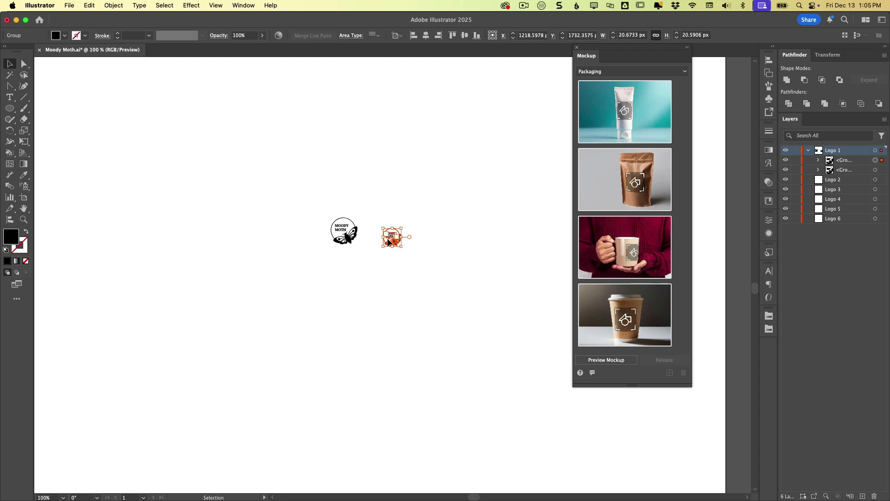
{"action": "key", "text": "Delete"}
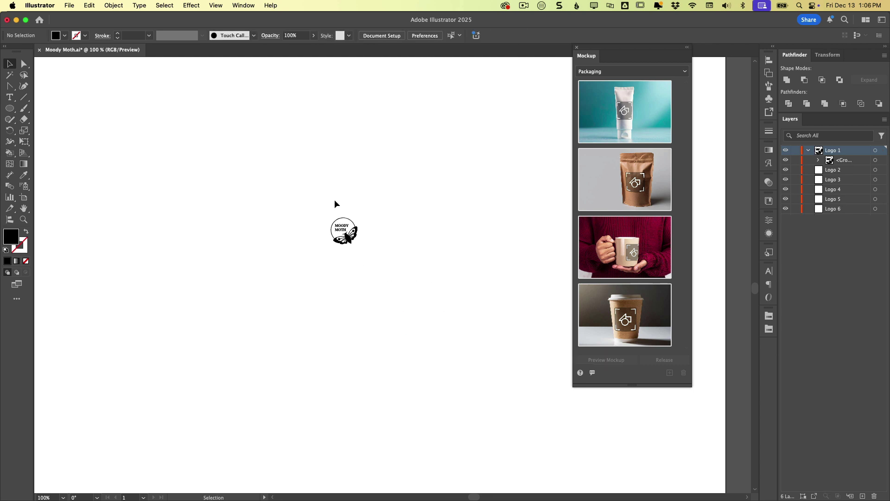
{"action": "left_click", "coordinate": [349, 242]}
{"action": "left_click_drag", "start_coordinate": [330, 245], "coordinate": [274, 292]}
{"action": "left_click", "coordinate": [409, 252]}
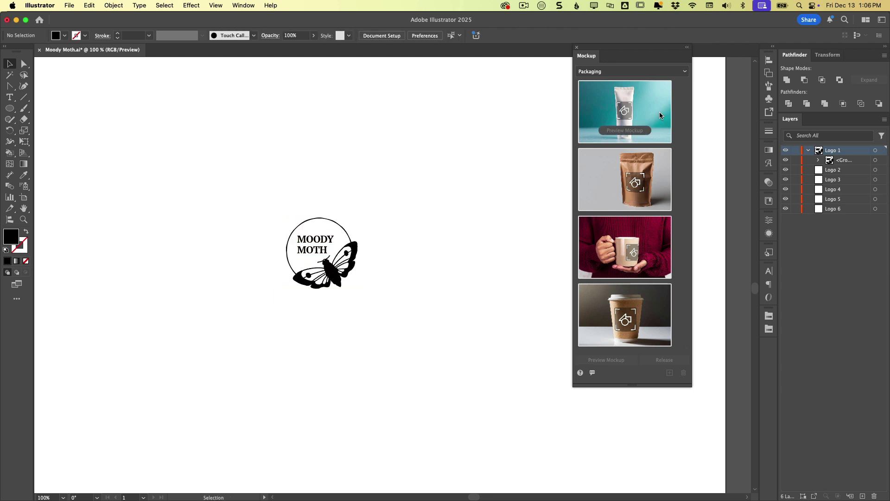
{"action": "left_click", "coordinate": [633, 73]}
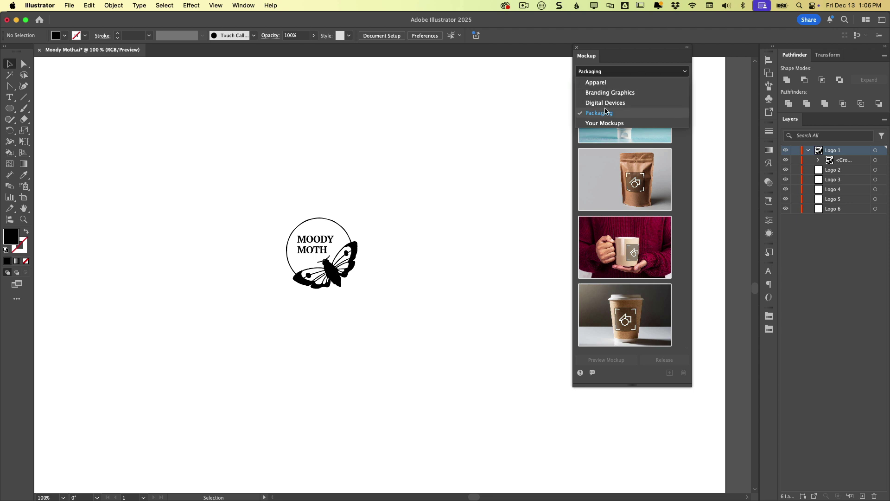
Preview the logo on Branding Graphics mockups and place the tote bag mockup on the canvas
{"action": "left_click", "coordinate": [610, 83]}
{"action": "left_click", "coordinate": [608, 72]}
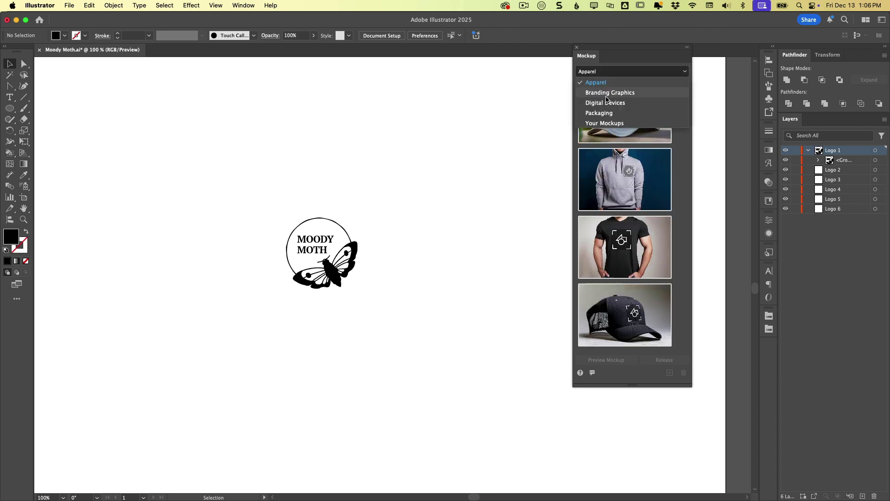
{"action": "left_click", "coordinate": [606, 93]}
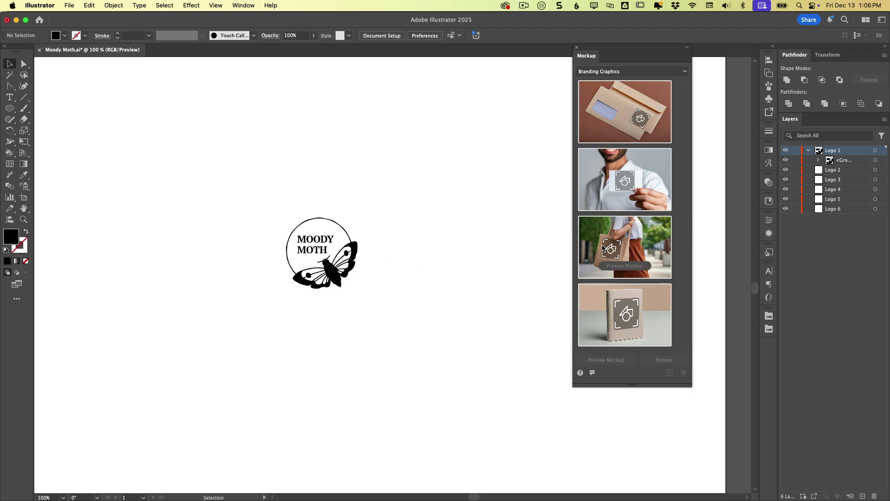
{"action": "left_click", "coordinate": [348, 275]}
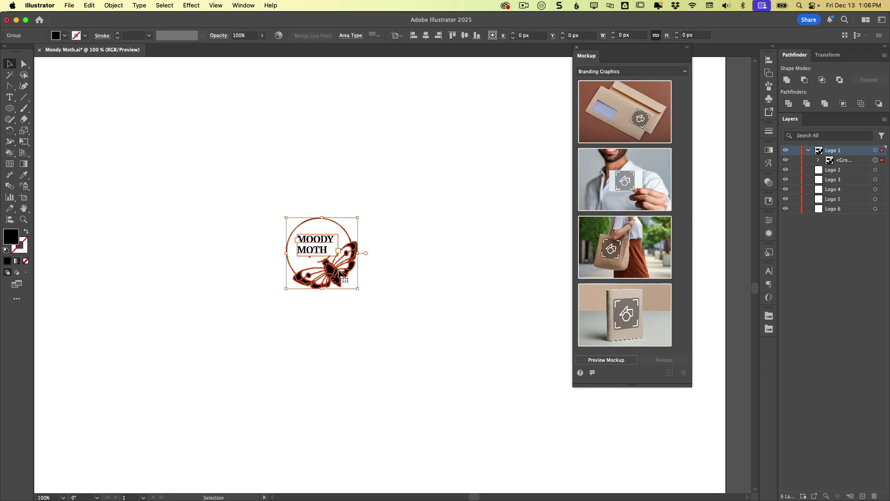
{"action": "left_click", "coordinate": [650, 241]}
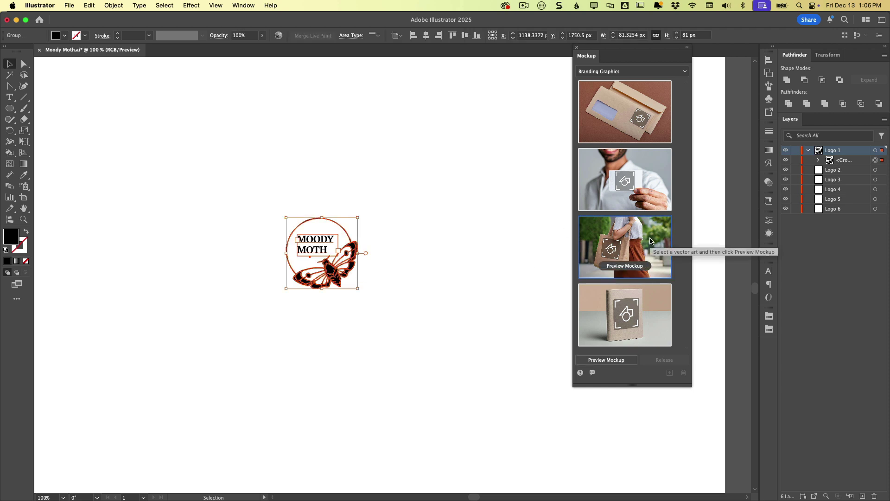
{"action": "left_click", "coordinate": [603, 360]}
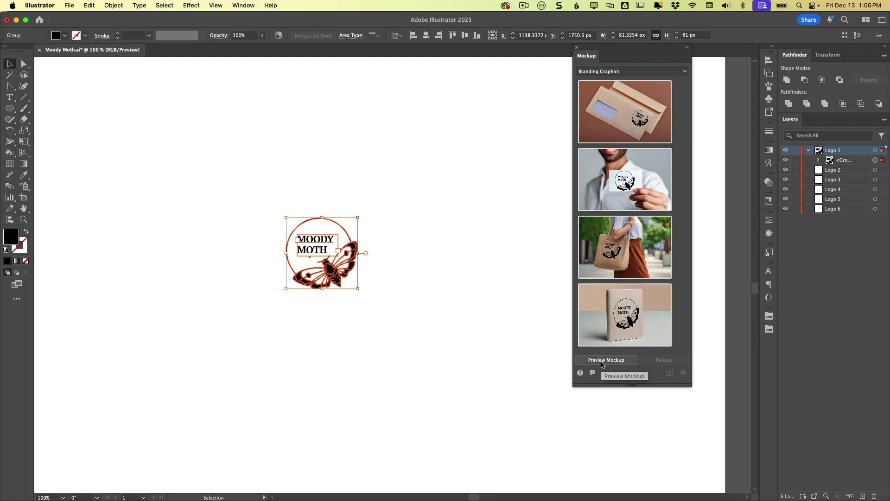
{"action": "mouse_move", "coordinate": [611, 255]}
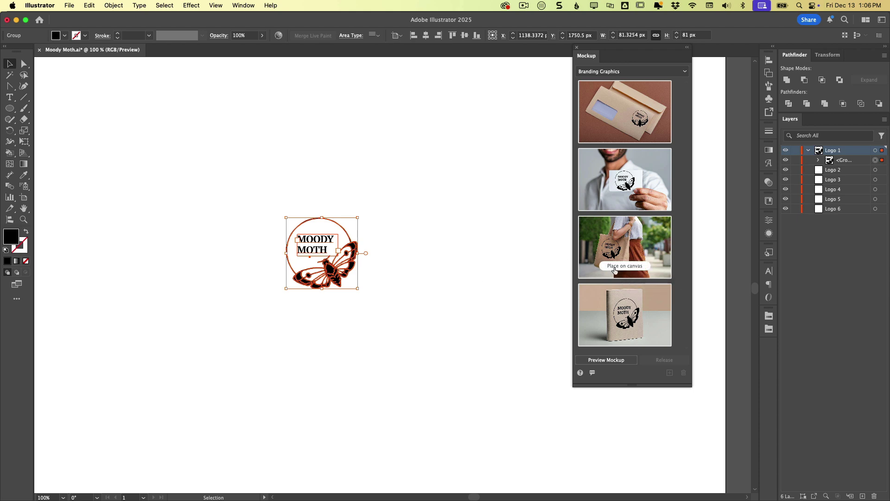
{"action": "left_click", "coordinate": [614, 270]}
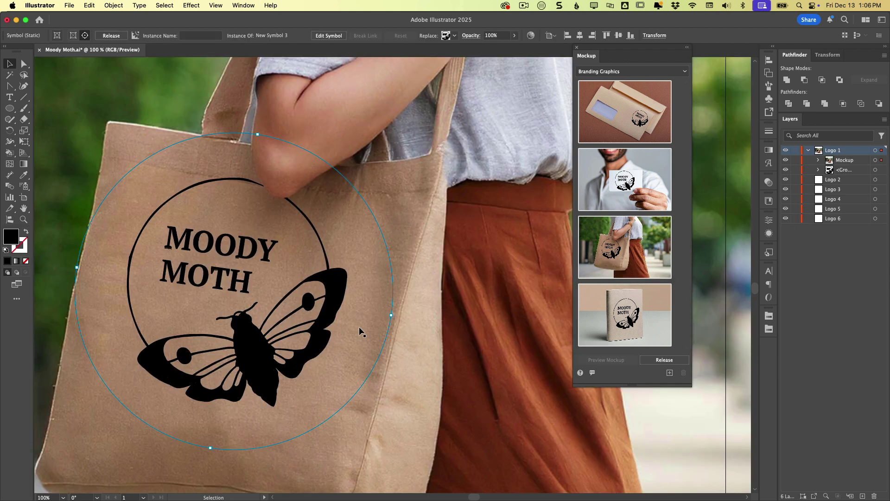
Lower the logo on the tote bag, shift the mockup up-left, then release it
{"action": "key", "text": "super+minus"}
{"action": "key", "text": "super+minus"}
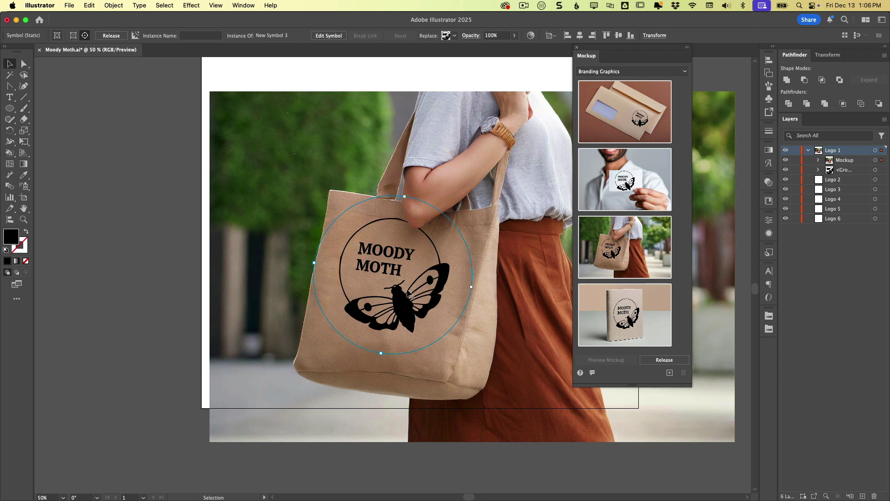
{"action": "left_click_drag", "start_coordinate": [408, 291], "coordinate": [409, 310]}
{"action": "left_click_drag", "start_coordinate": [529, 423], "coordinate": [443, 393]}
{"action": "left_click", "coordinate": [664, 359]}
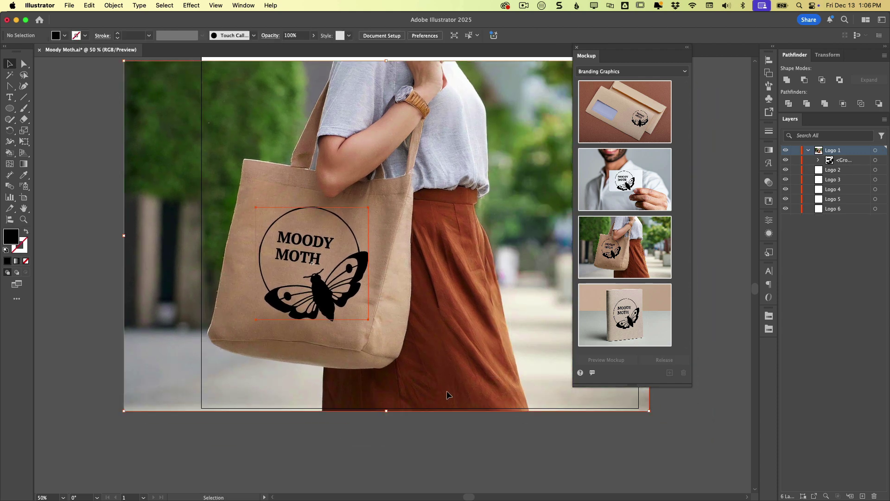
{"action": "left_click", "coordinate": [651, 72]}
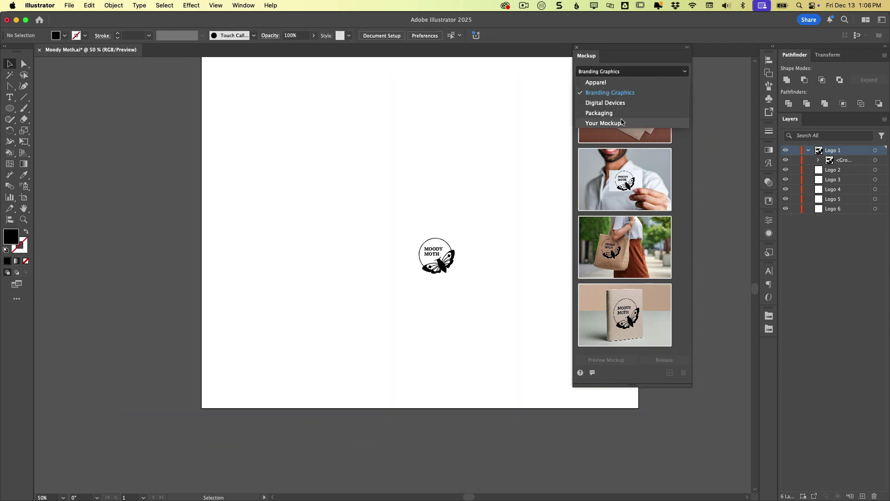
Switch the Mockup panel to Your Mockups and preview the logo on the saved vinyl record mockup
{"action": "left_click", "coordinate": [622, 124]}
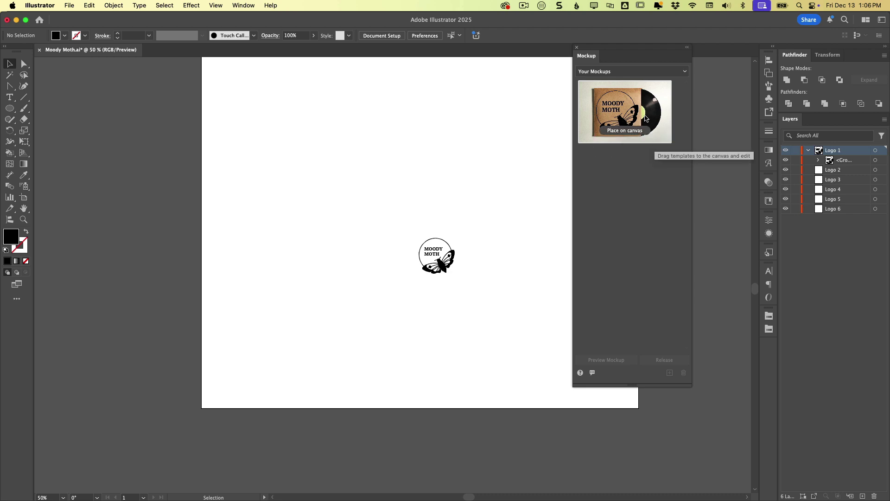
{"action": "left_click", "coordinate": [661, 120]}
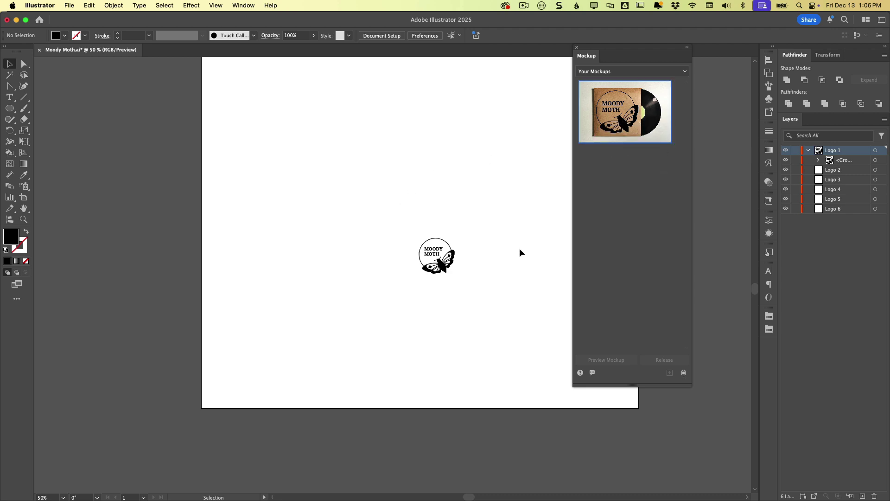
{"action": "mouse_move", "coordinate": [639, 108]}
{"action": "left_click", "coordinate": [70, 6]}
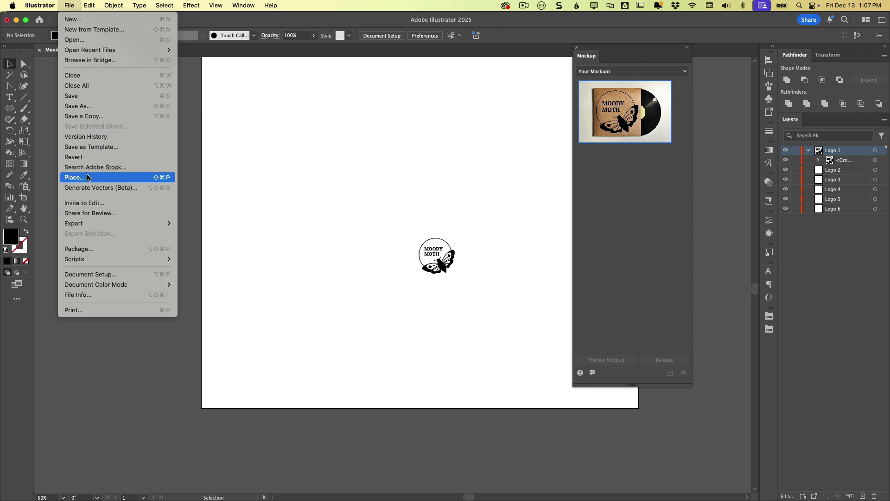
Place the perfume bottle stock photo onto the artboard's upper left
{"action": "left_click", "coordinate": [75, 177]}
{"action": "left_click", "coordinate": [349, 178]}
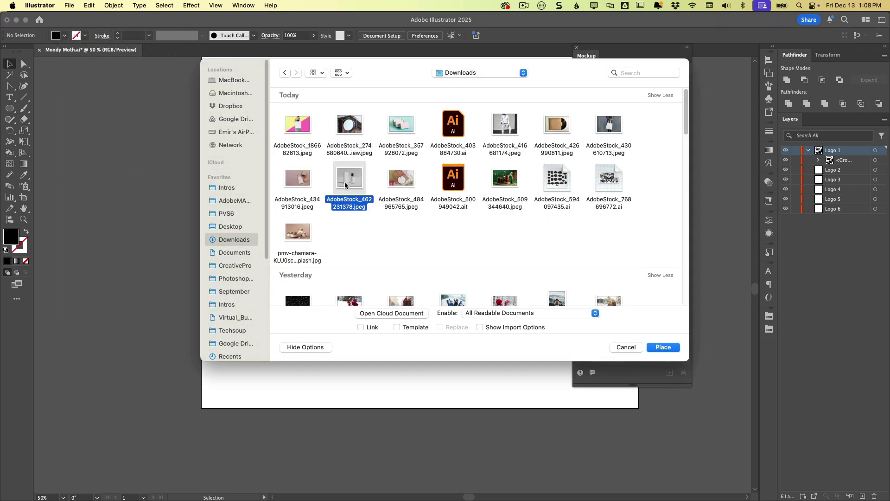
{"action": "left_click", "coordinate": [667, 349]}
{"action": "left_click_drag", "start_coordinate": [242, 100], "coordinate": [374, 337]}
Create a mockup from the Moody Moth logo and bottle photo, enlarging the logo on the box
{"action": "left_click", "coordinate": [437, 272]}
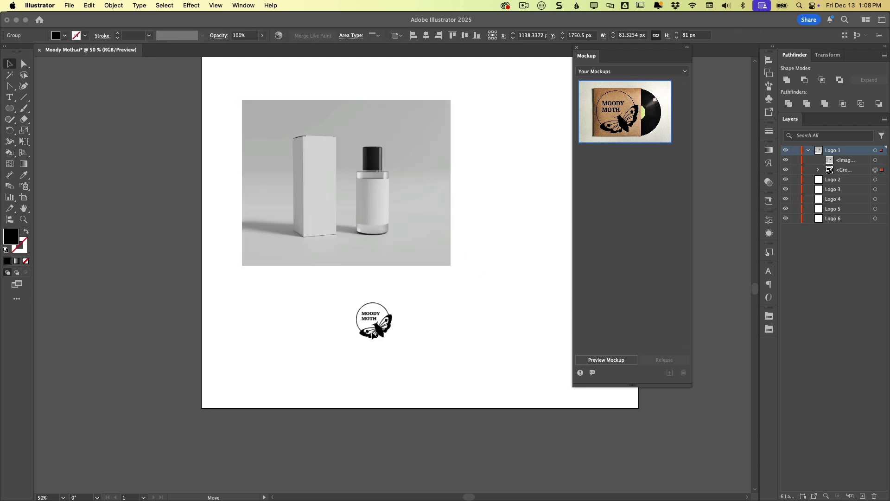
{"action": "left_click", "coordinate": [382, 212], "text": "shift"}
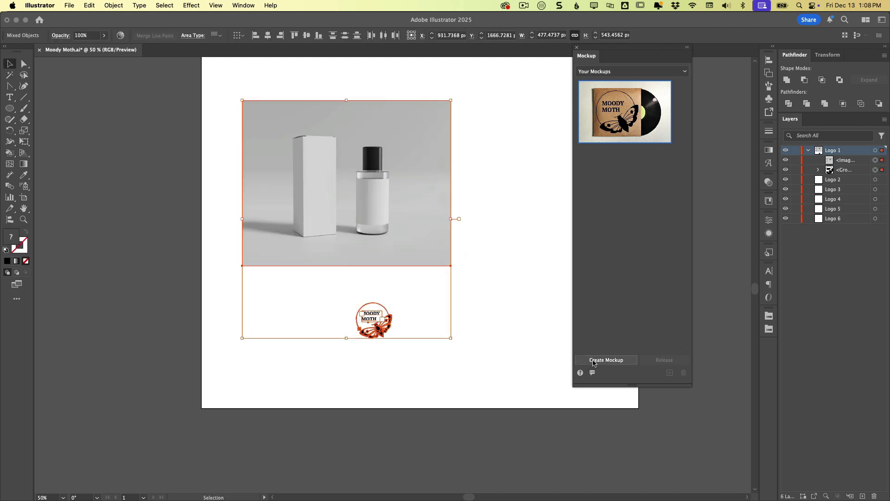
{"action": "left_click", "coordinate": [608, 361]}
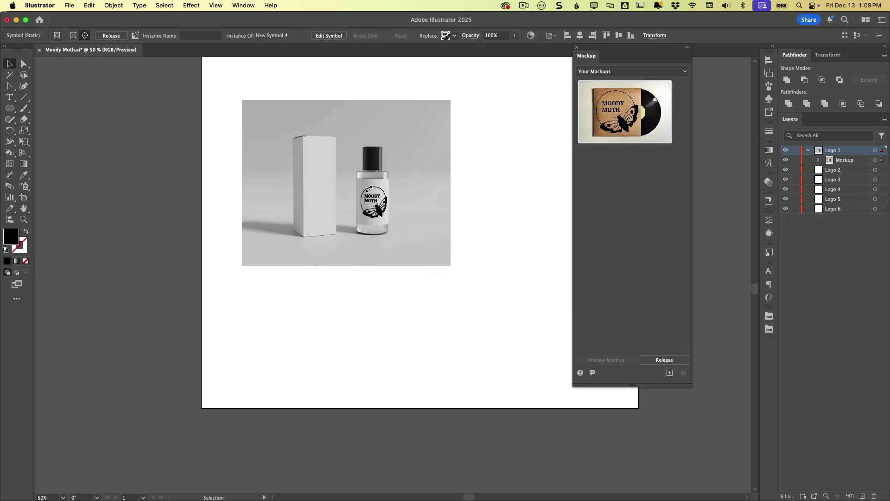
{"action": "left_click_drag", "start_coordinate": [331, 169], "coordinate": [344, 197]}
{"action": "left_click", "coordinate": [446, 204]}
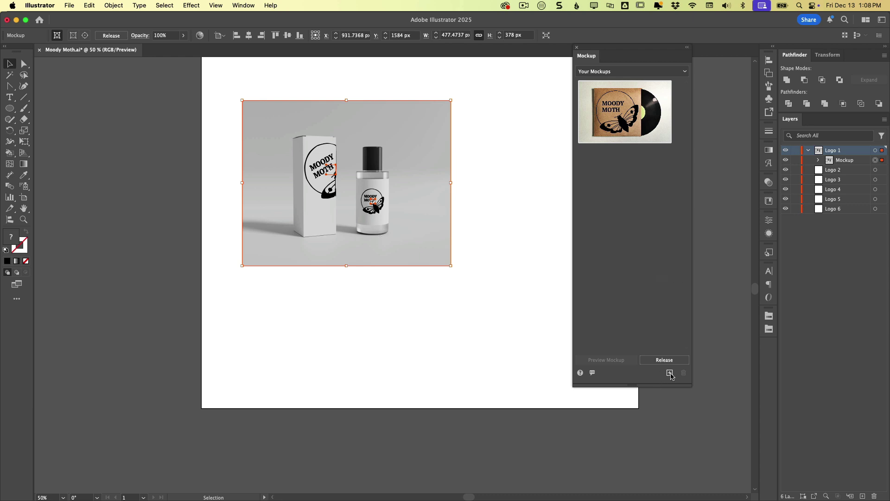
Delete the logo from the box inside the mockup, then add the bottle mockup to Your Mockups
{"action": "left_click", "coordinate": [670, 373]}
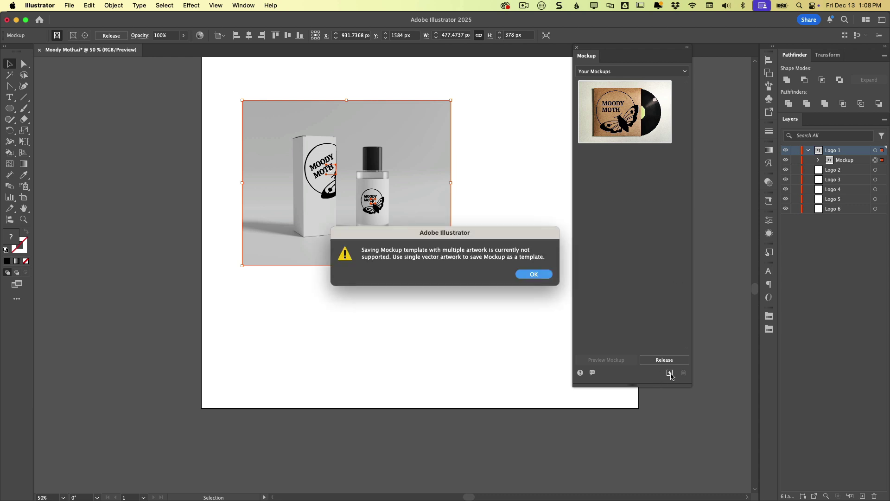
{"action": "left_click", "coordinate": [536, 275]}
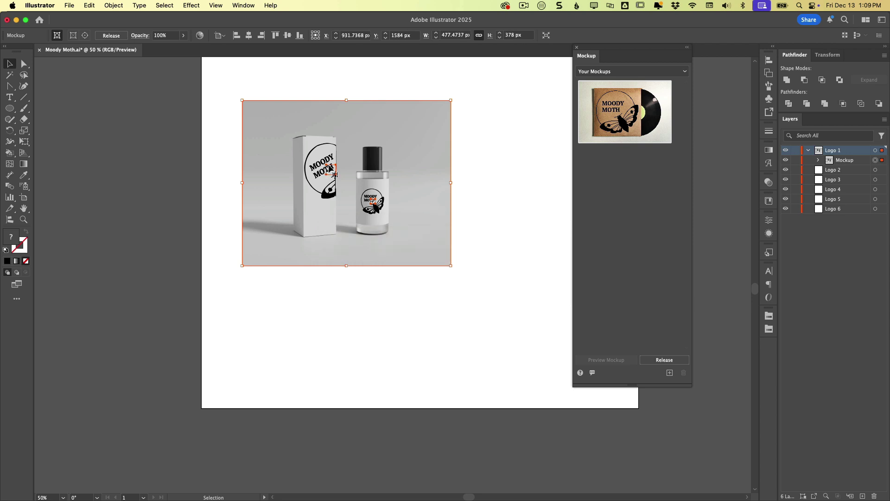
{"action": "double_click", "coordinate": [334, 174]}
{"action": "key", "text": "Delete"}
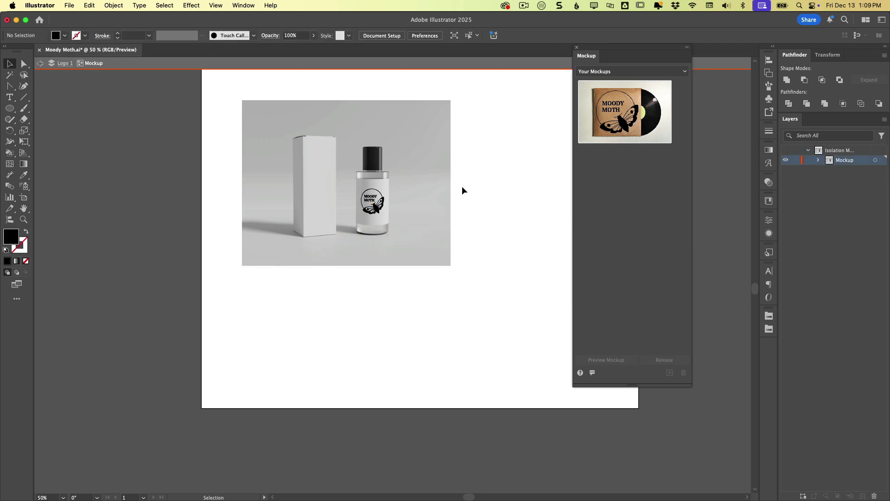
{"action": "double_click", "coordinate": [462, 190]}
{"action": "left_click", "coordinate": [668, 373]}
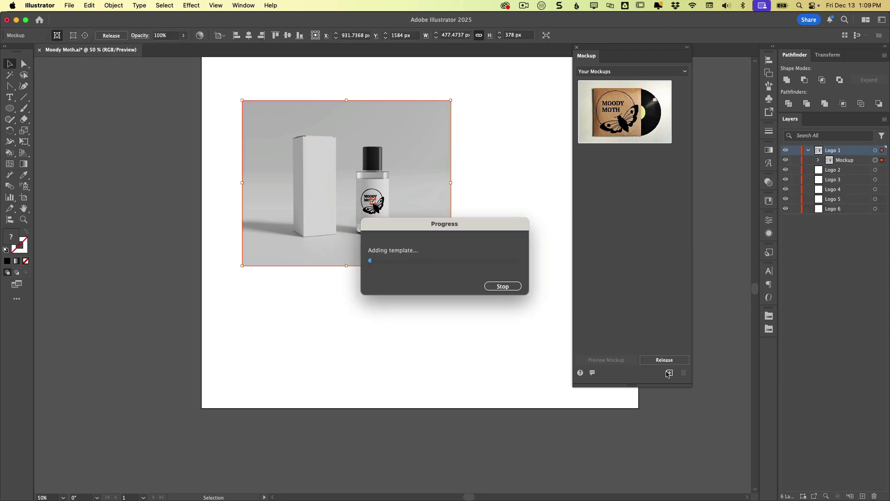
{"action": "mouse_move", "coordinate": [664, 167]}
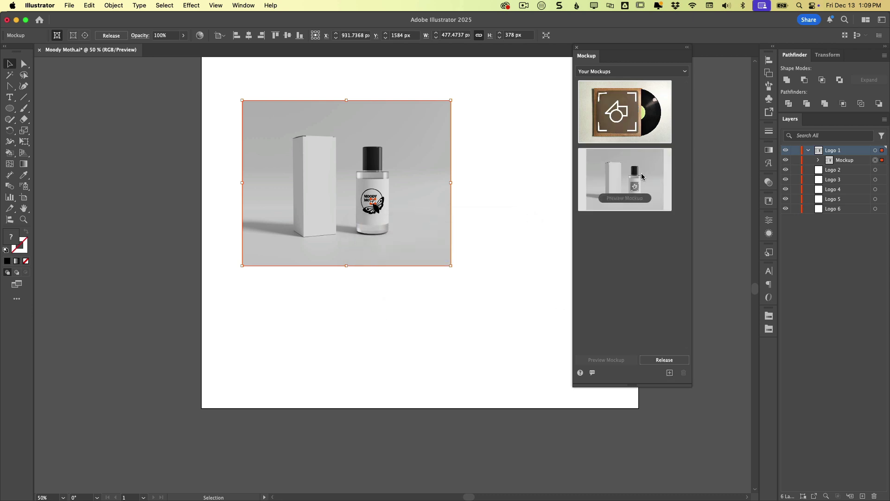
Release the bottle mockup, delete the photo, and scale the logo up to about 126 px wide
{"action": "left_click", "coordinate": [453, 324]}
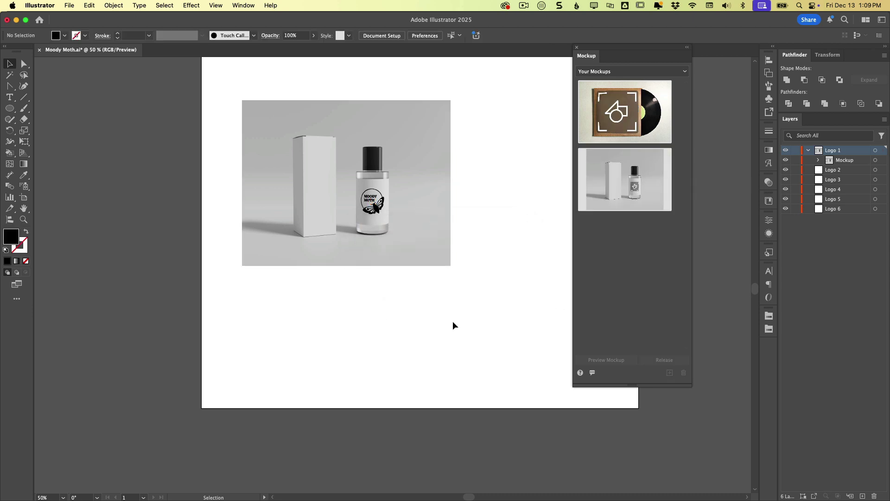
{"action": "left_click", "coordinate": [432, 242]}
{"action": "left_click", "coordinate": [664, 360]}
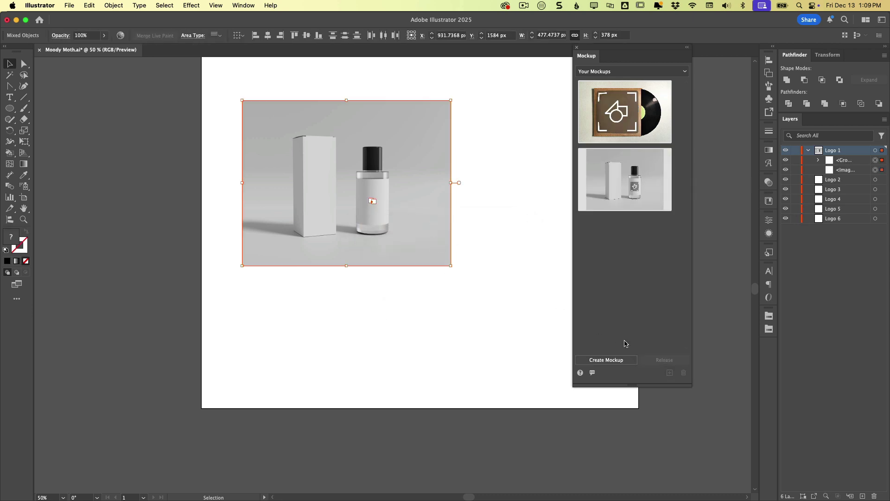
{"action": "left_click", "coordinate": [496, 226]}
{"action": "left_click", "coordinate": [430, 235]}
{"action": "key", "text": "Delete"}
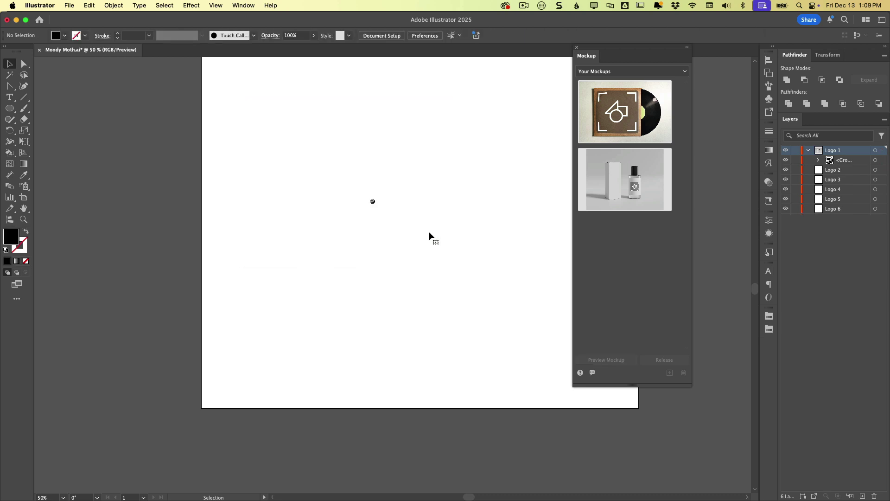
{"action": "left_click_drag", "start_coordinate": [408, 161], "coordinate": [325, 246]}
{"action": "left_click_drag", "start_coordinate": [378, 205], "coordinate": [489, 282]}
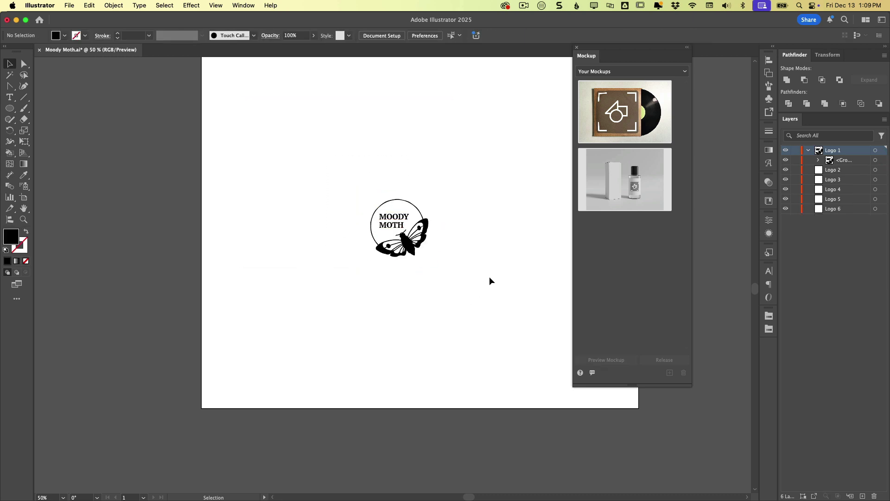
Preview the logo on mockups and switch the Mockup panel to Branding Graphics
{"action": "mouse_move", "coordinate": [646, 172]}
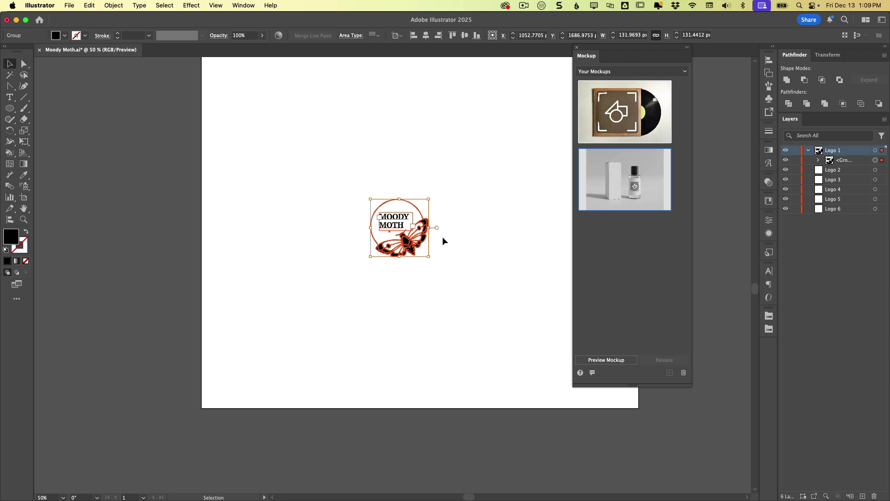
{"action": "left_click", "coordinate": [623, 360]}
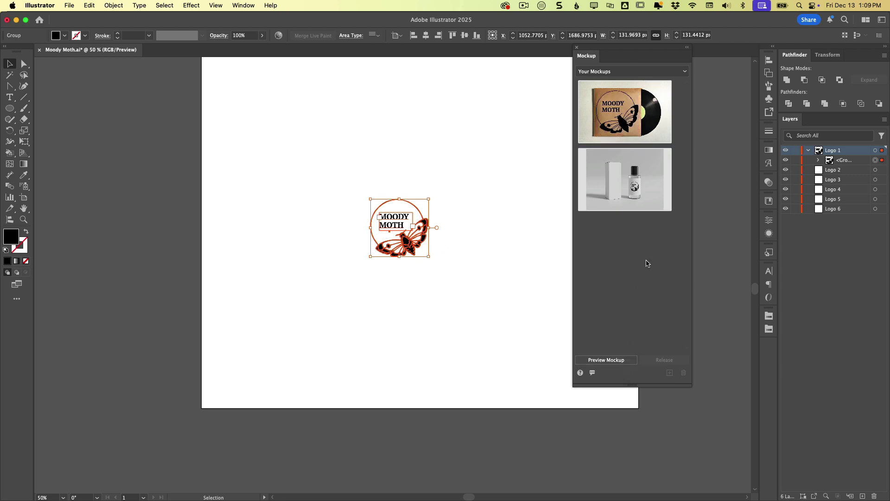
{"action": "mouse_move", "coordinate": [635, 107]}
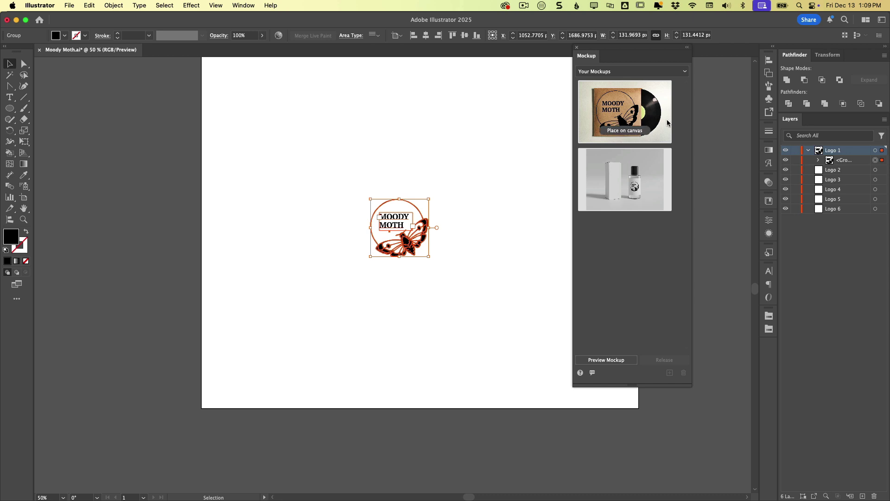
{"action": "left_click", "coordinate": [684, 72]}
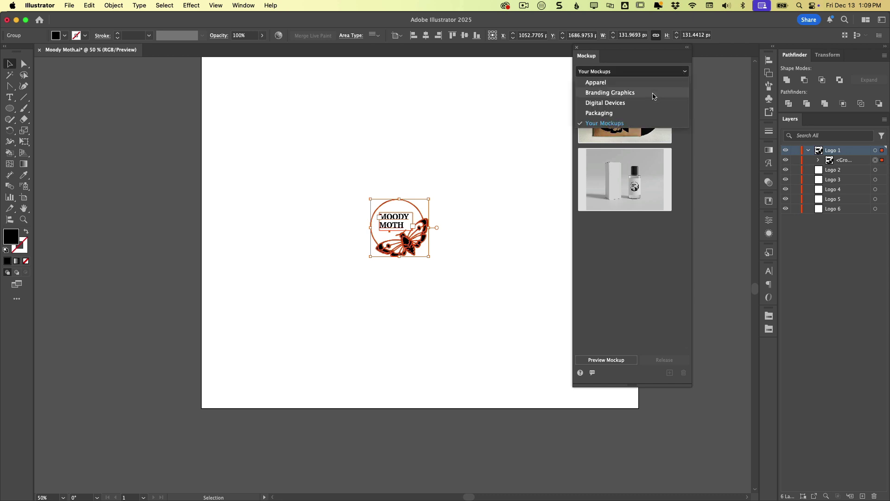
{"action": "mouse_move", "coordinate": [638, 188]}
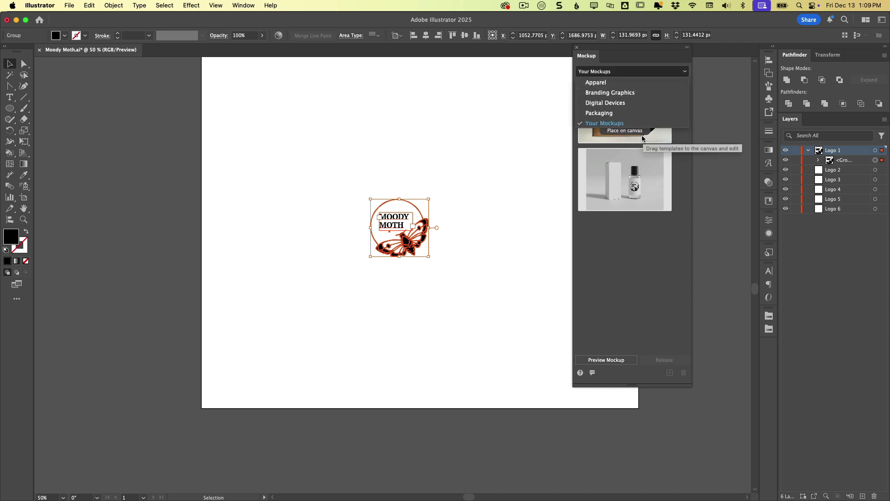
{"action": "left_click", "coordinate": [647, 91]}
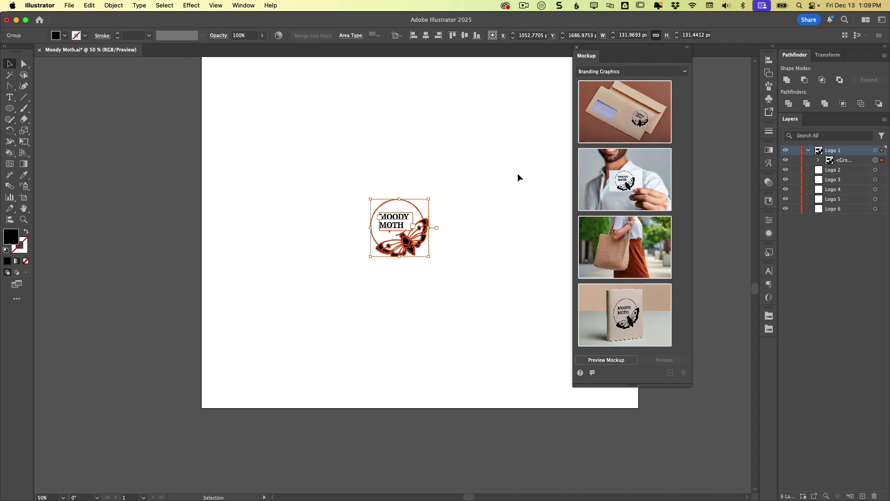
{"action": "left_click", "coordinate": [516, 178]}
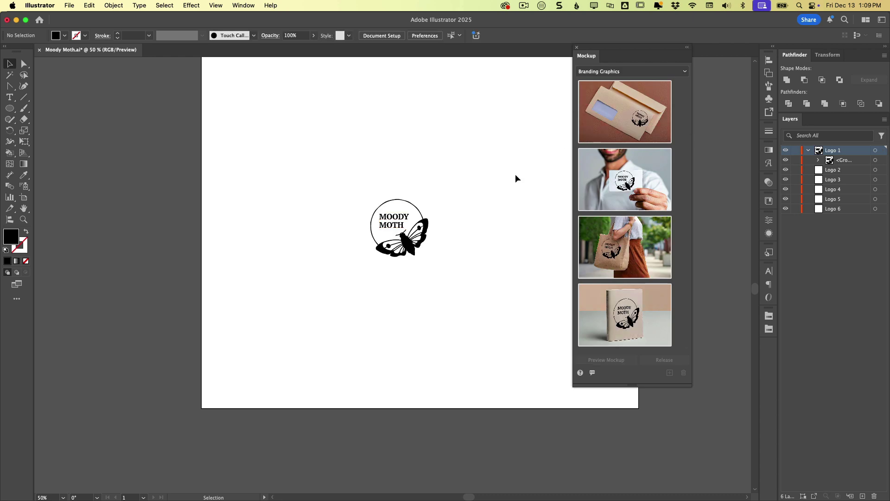